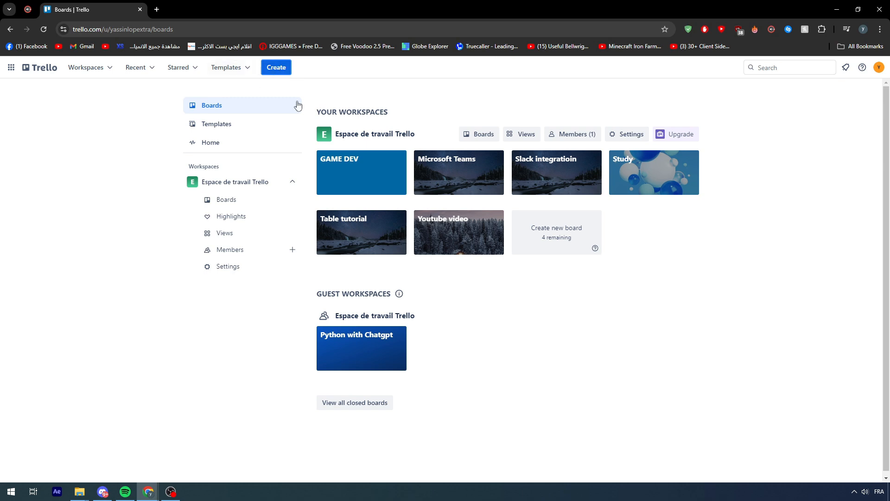
{"action": "left_click_drag", "start_coordinate": [411, 113], "coordinate": [320, 116]}
{"action": "left_click", "coordinate": [315, 116]}
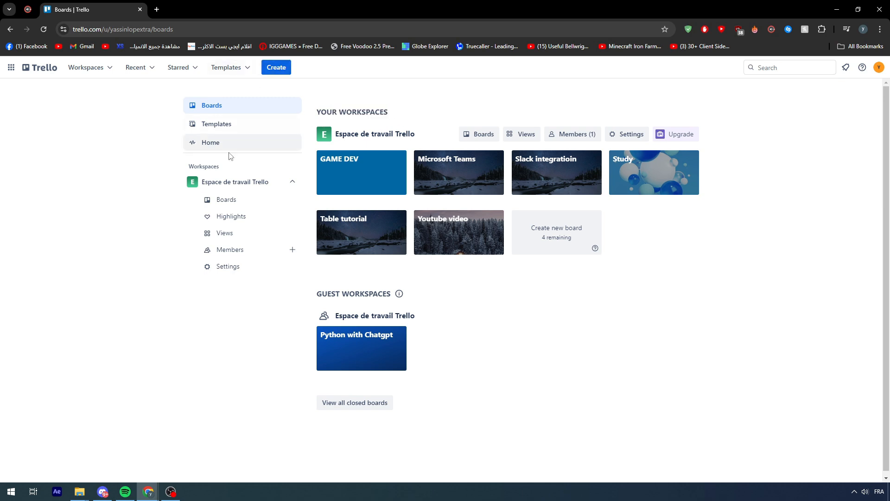
{"action": "left_click", "coordinate": [292, 182]}
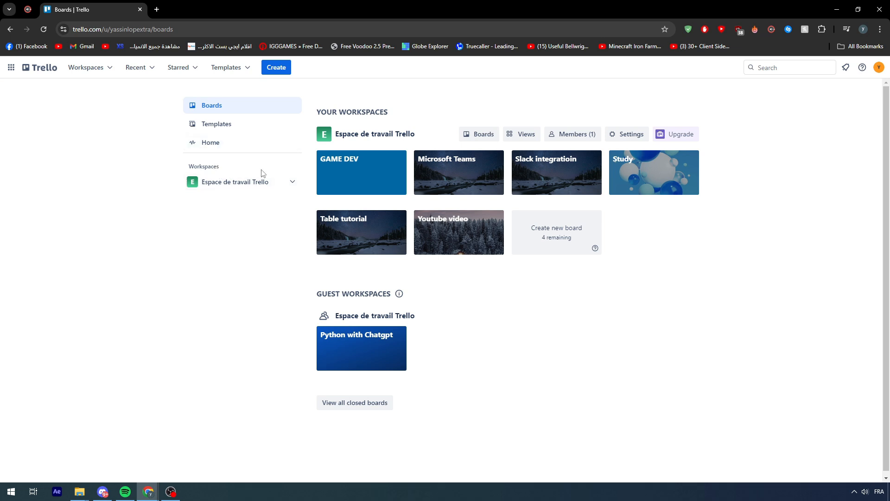
{"action": "left_click", "coordinate": [268, 181]}
{"action": "left_click", "coordinate": [254, 181]}
{"action": "left_click", "coordinate": [291, 181]}
{"action": "right_click", "coordinate": [521, 134]}
{"action": "left_click", "coordinate": [494, 121]}
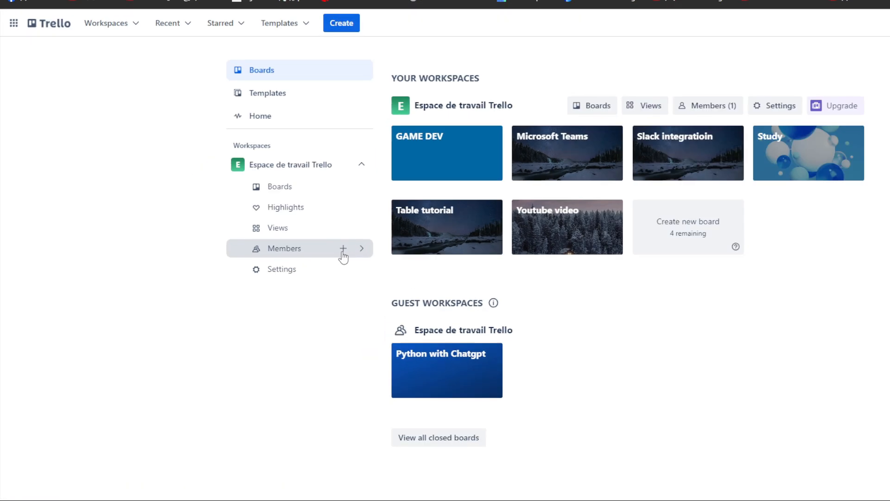
Open the form for inviting members to the Espace de travail Trello workspace and close it without inviting anyone.
{"action": "left_click", "coordinate": [291, 249]}
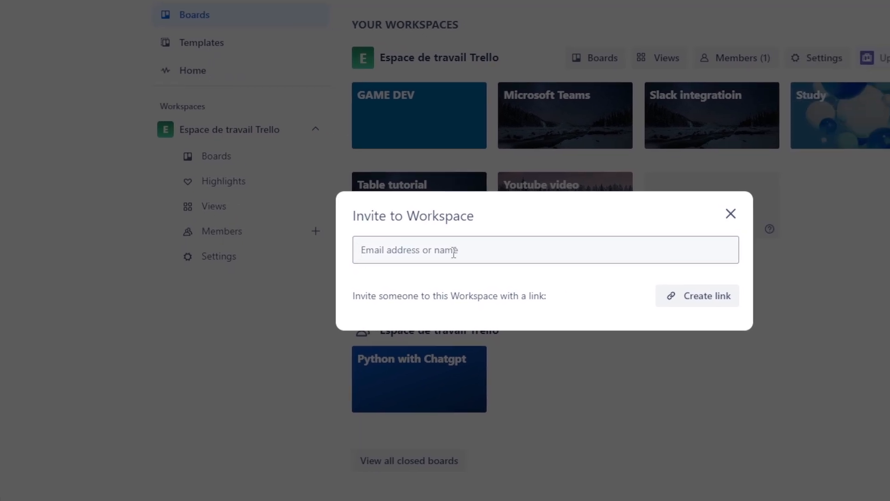
{"action": "type", "text": "-"}
{"action": "left_click", "coordinate": [647, 240]}
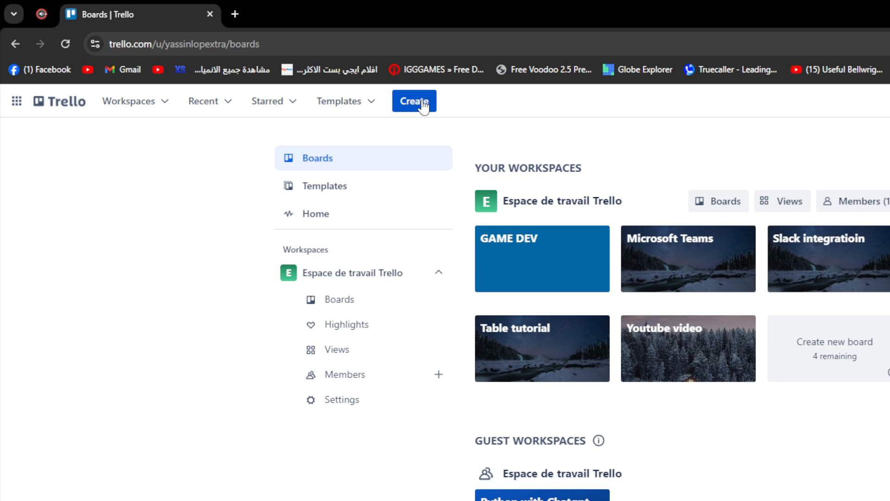
Start a new board and give it the light blue gradient background.
{"action": "left_click", "coordinate": [421, 102]}
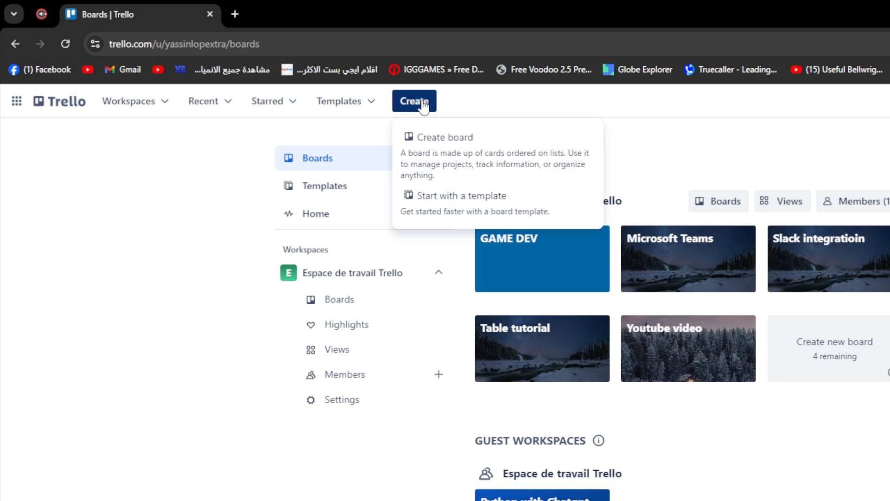
{"action": "left_click", "coordinate": [423, 136]}
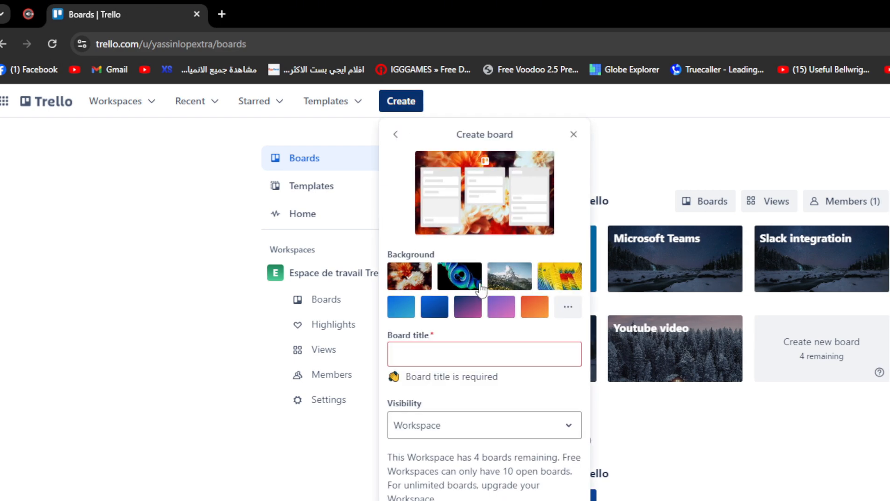
{"action": "left_click", "coordinate": [401, 307]}
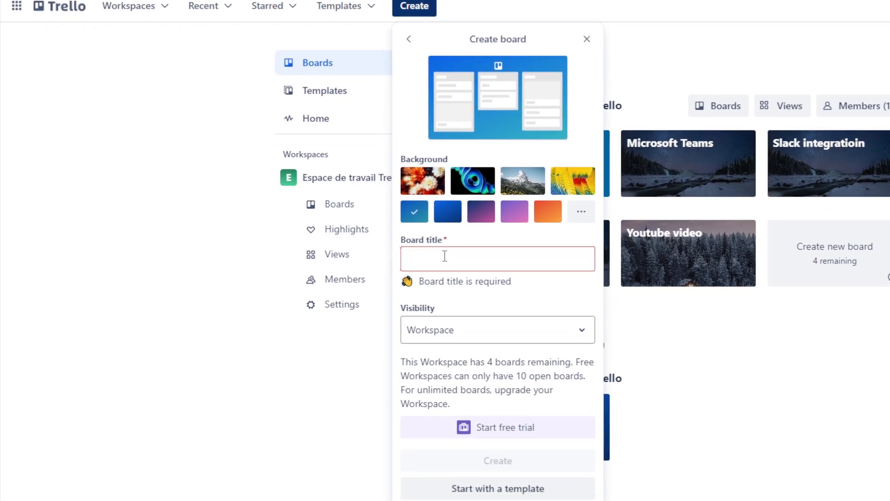
Title the new board GTA VII.
{"action": "left_click", "coordinate": [445, 256]}
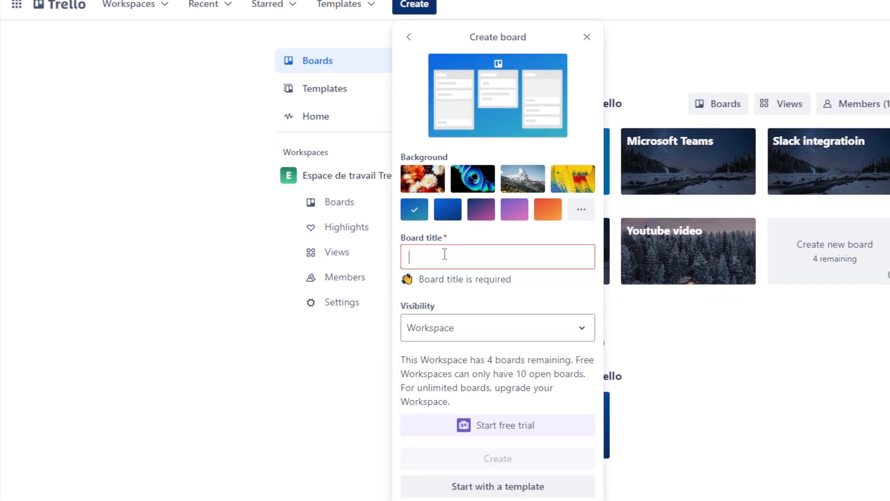
{"action": "type", "text": "Project"}
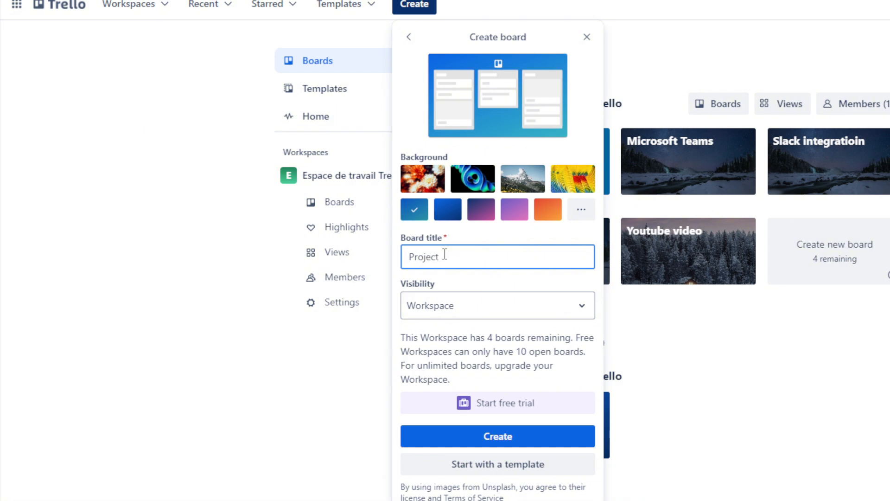
{"action": "key", "text": "BackSpace"}
{"action": "key", "text": "BackSpace"}
{"action": "key", "text": "BackSpace"}
{"action": "key", "text": "BackSpace"}
{"action": "key", "text": "BackSpace"}
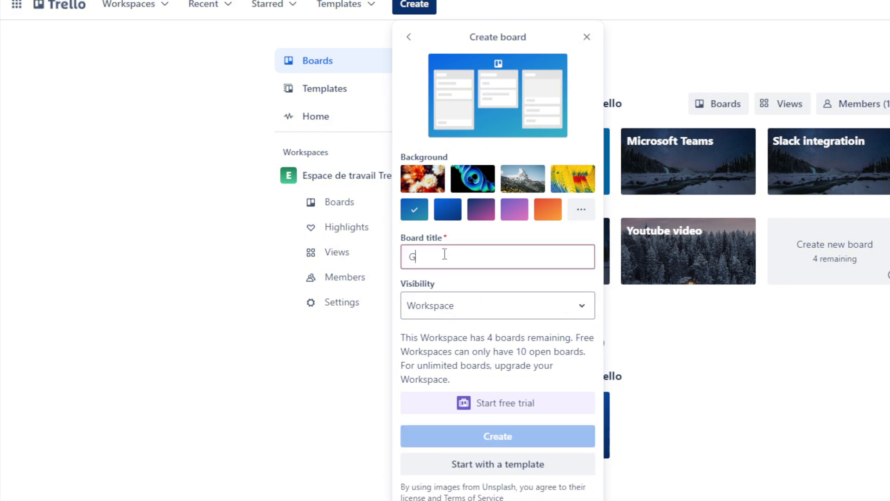
{"action": "type", "text": "GTA"}
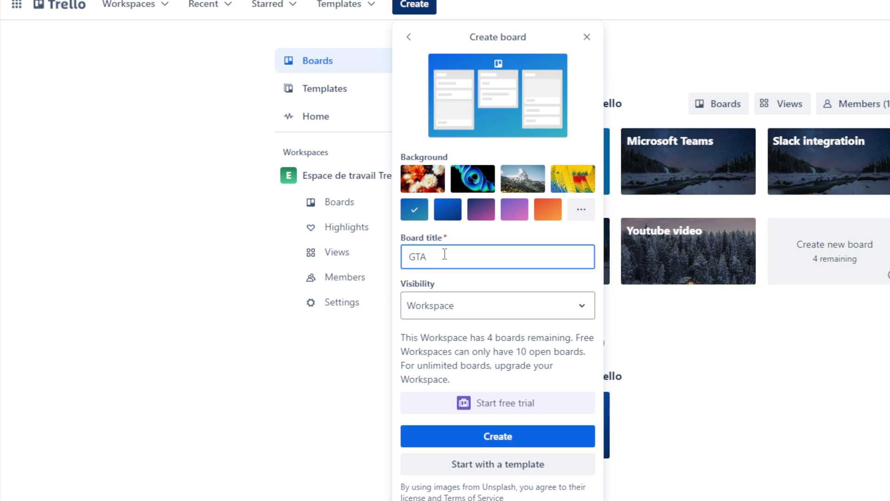
{"action": "type", "text": " IV"}
{"action": "key", "text": "BackSpace"}
{"action": "key", "text": "BackSpace"}
{"action": "type", "text": "VII"}
{"action": "left_click", "coordinate": [471, 239]}
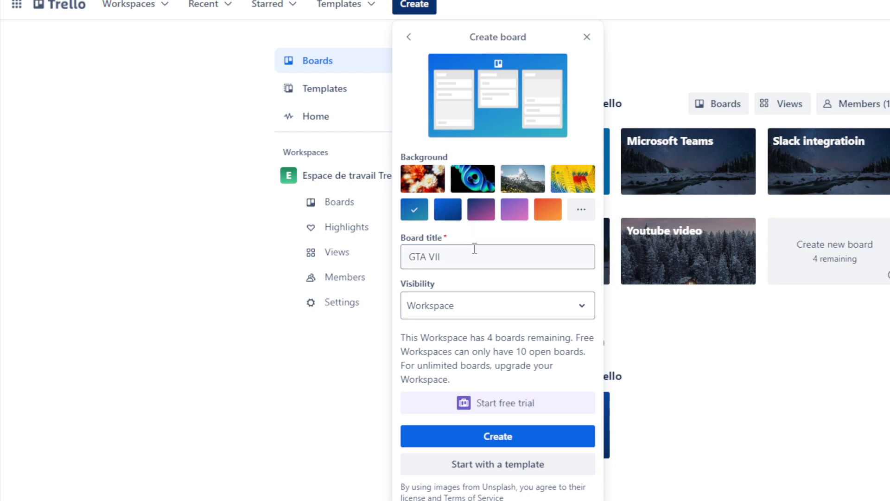
Browse the extra background choices and set the board's background to the dark, misty landscape photo.
{"action": "left_click", "coordinate": [481, 209]}
{"action": "left_click", "coordinate": [514, 210]}
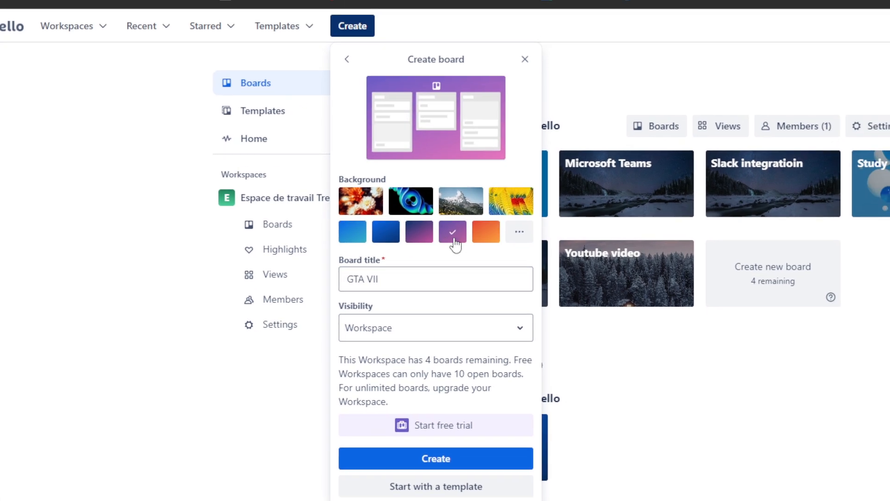
{"action": "left_click", "coordinate": [420, 233]}
{"action": "left_click", "coordinate": [429, 279]}
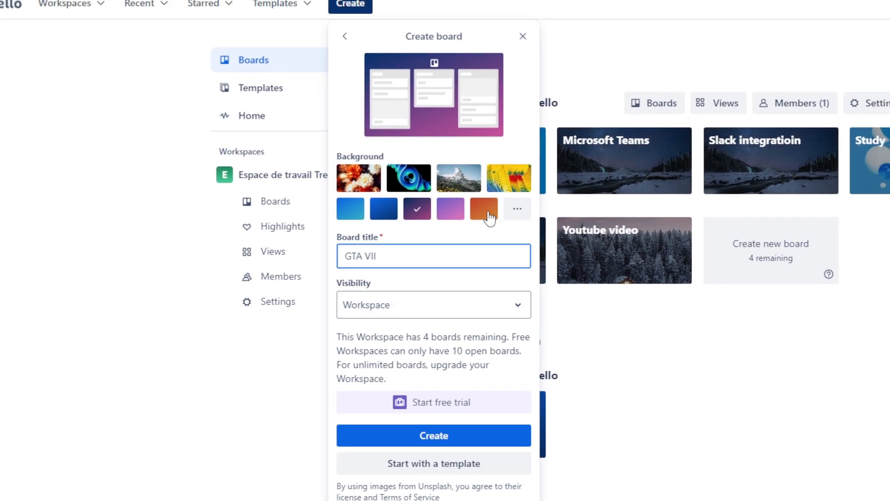
{"action": "left_click", "coordinate": [517, 209]}
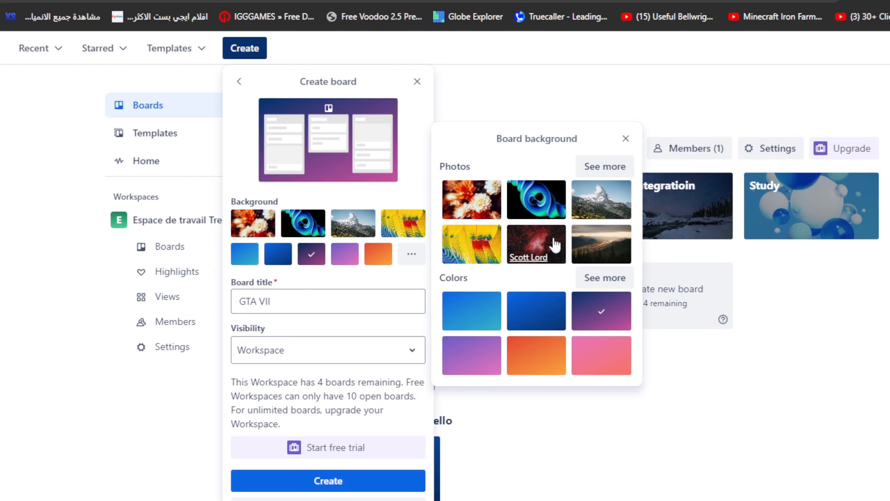
{"action": "left_click", "coordinate": [707, 199]}
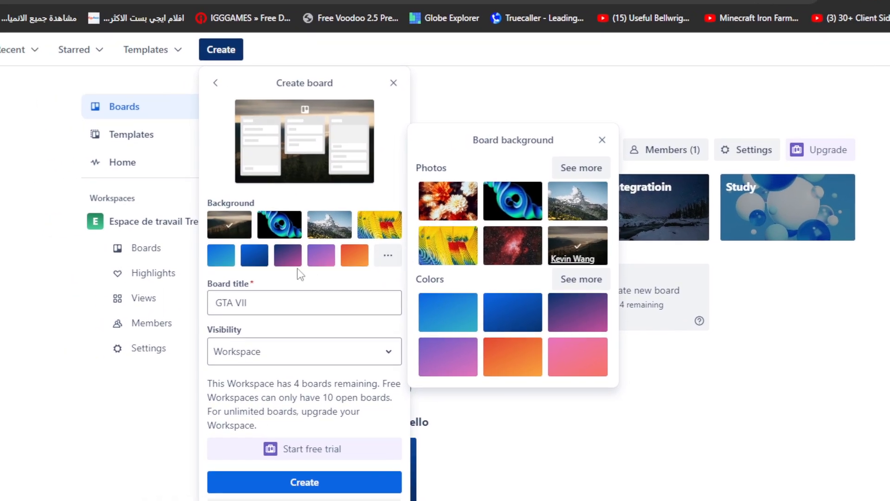
{"action": "left_click", "coordinate": [287, 302]}
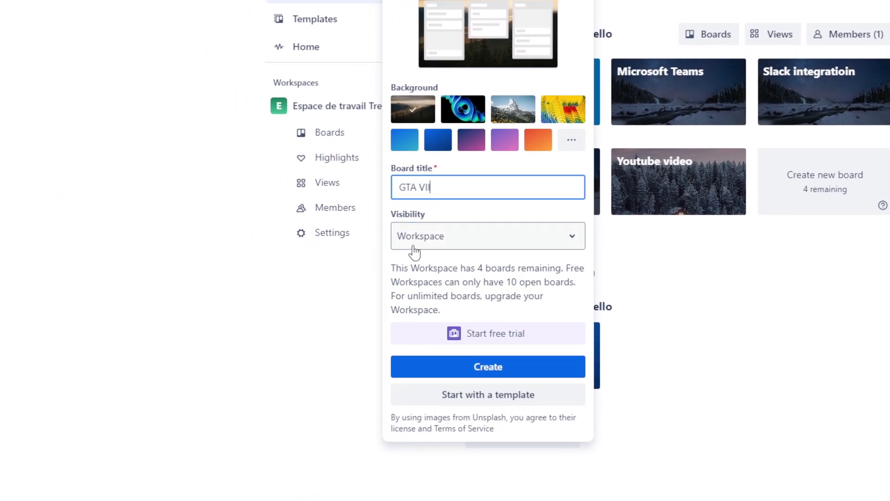
Set the new board's visibility to Private and create the board.
{"action": "left_click", "coordinate": [414, 247]}
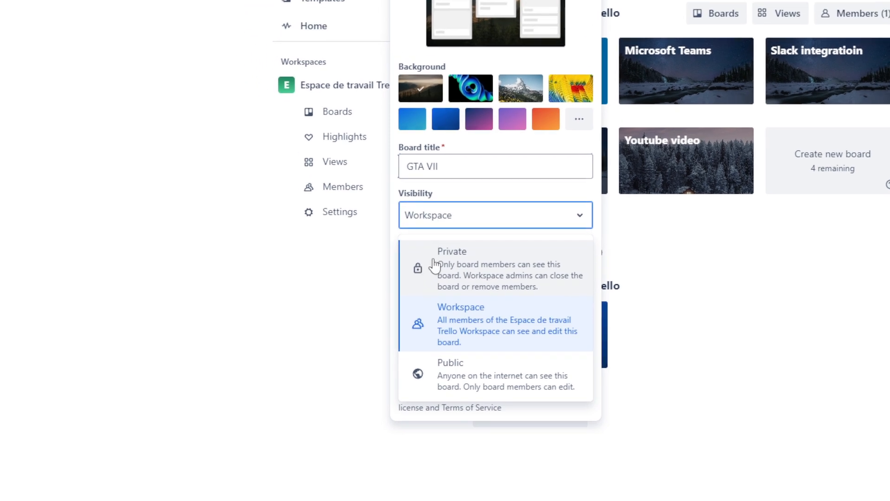
{"action": "left_click", "coordinate": [436, 261]}
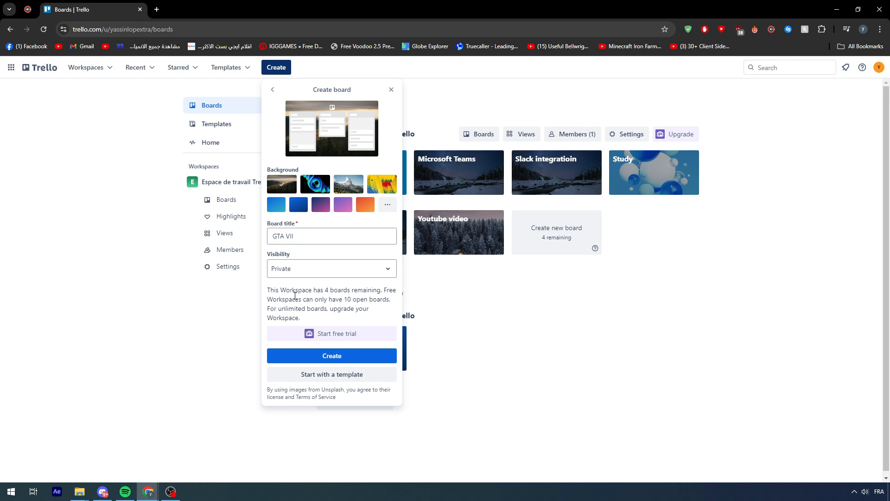
{"action": "left_click", "coordinate": [350, 365]}
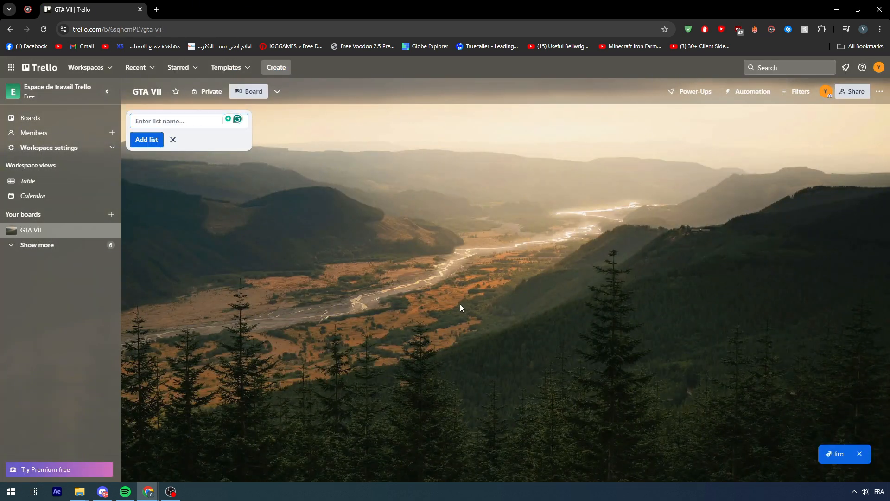
Add a first list named Story to the GTA VII board.
{"action": "left_click", "coordinate": [460, 306]}
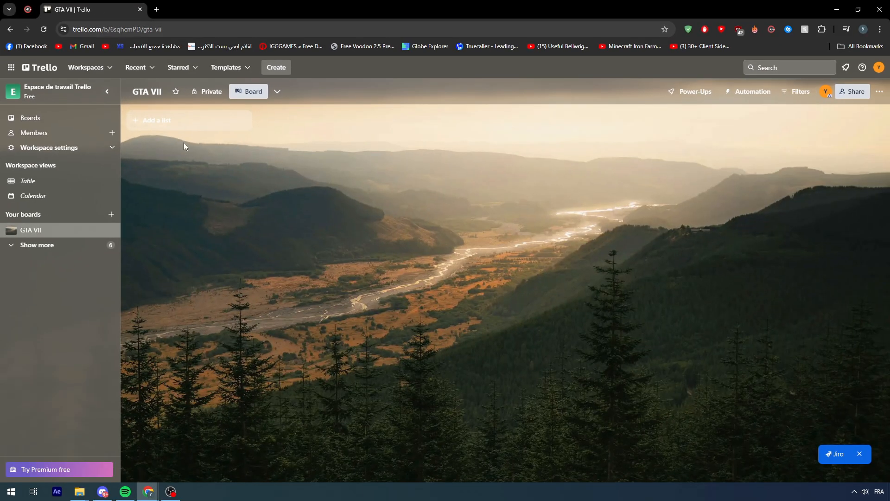
{"action": "left_click", "coordinate": [234, 181]}
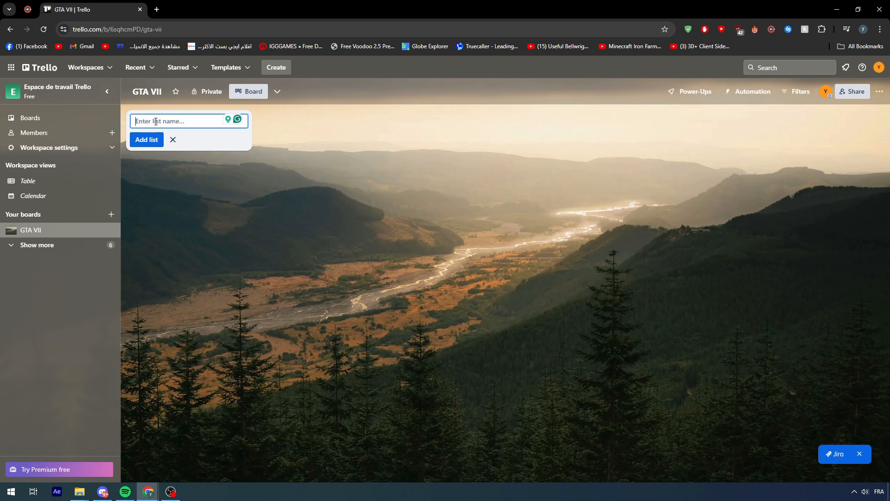
{"action": "type", "text": "Story"}
{"action": "left_click", "coordinate": [219, 179]}
{"action": "left_click", "coordinate": [180, 122]}
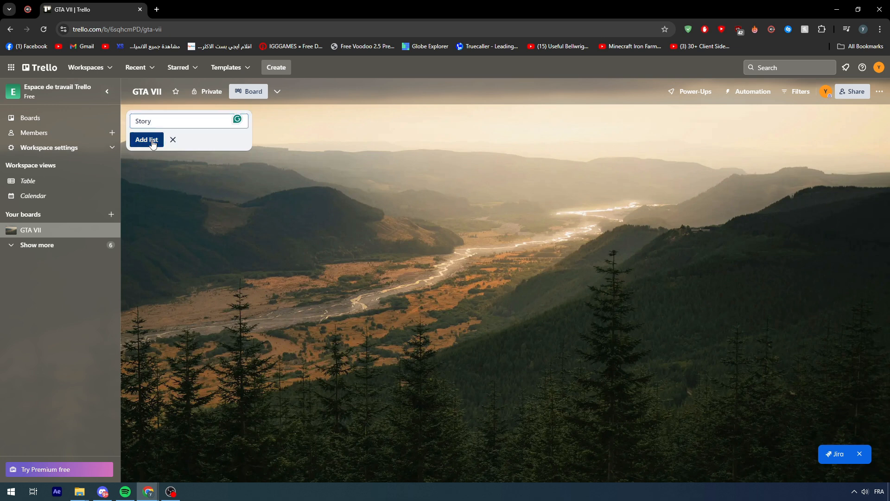
{"action": "key", "text": "Return"}
Add a second list named Character Design beside the Story list.
{"action": "type", "text": "a"}
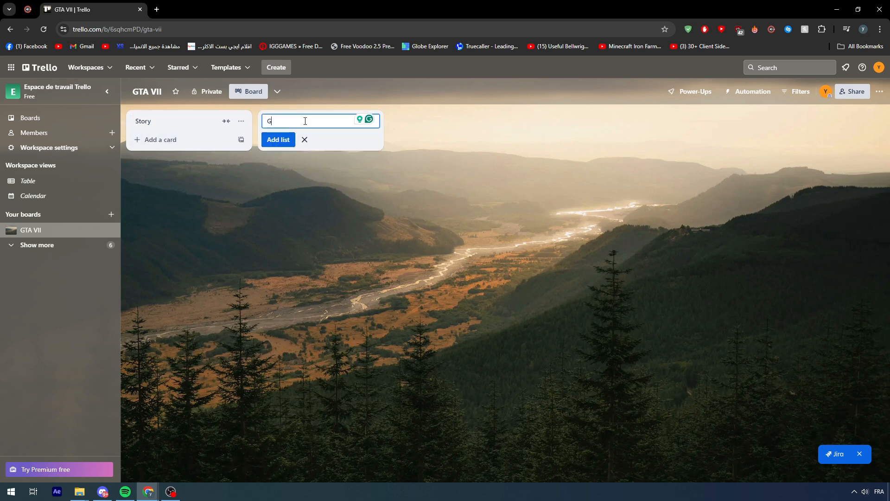
{"action": "key", "text": "BackSpace"}
{"action": "type", "text": "Character Design"}
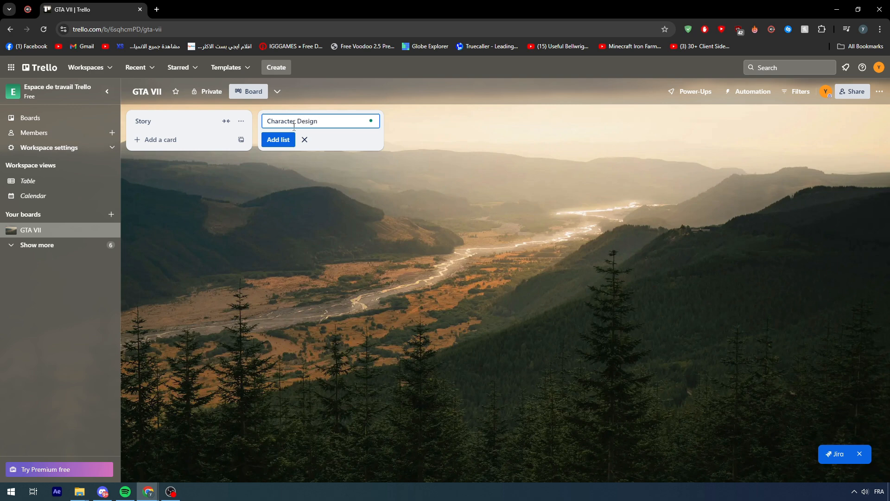
{"action": "left_click", "coordinate": [278, 139]}
Add a third list named Music to the board.
{"action": "type", "text": "M"}
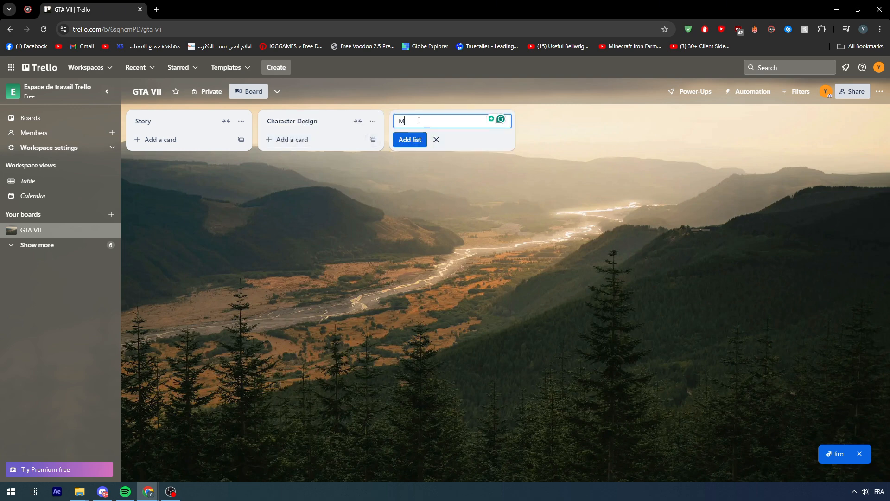
{"action": "type", "text": "usic"}
{"action": "left_click", "coordinate": [410, 143]}
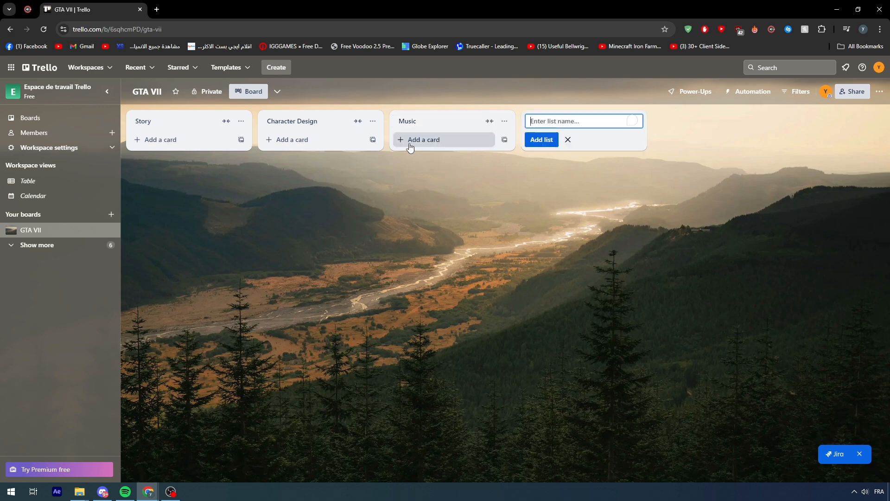
Add two more lists after Music, named Map and Npcs.
{"action": "type", "text": "Map"}
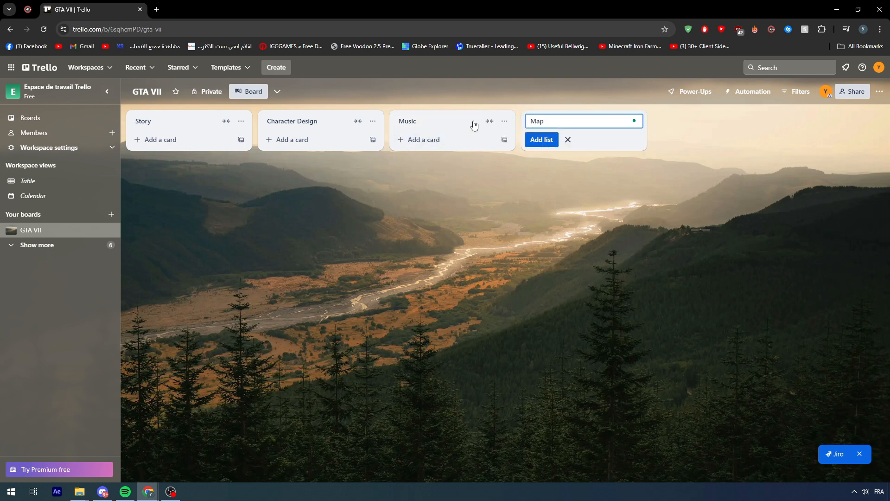
{"action": "left_click", "coordinate": [542, 140]}
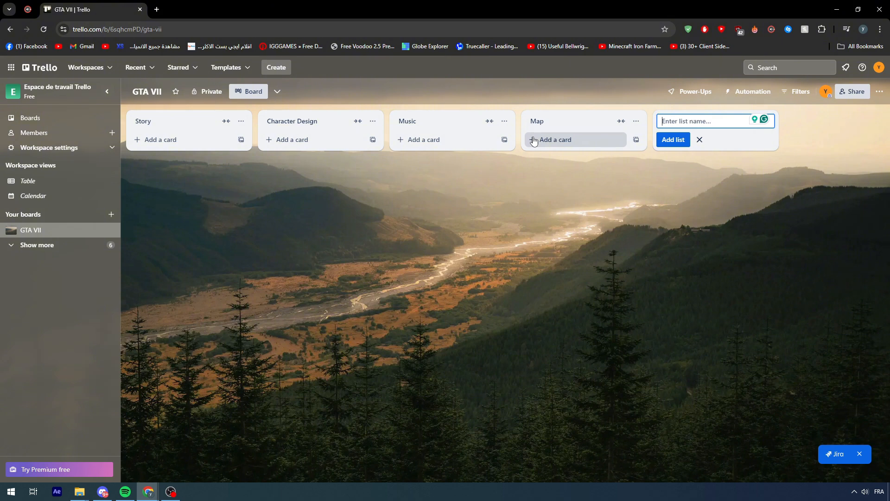
{"action": "type", "text": "Npcs"}
{"action": "left_click", "coordinate": [673, 139]}
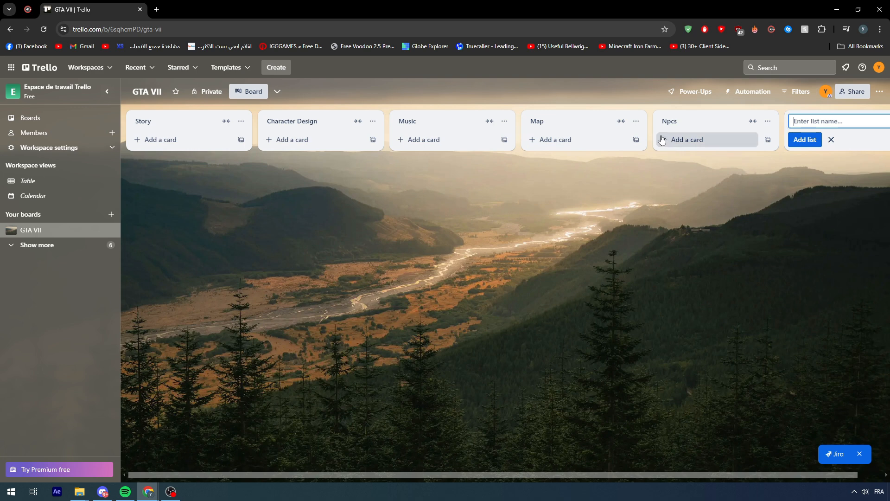
Try to add a sixth list named Coding after the Npcs list.
{"action": "type", "text": "c"}
{"action": "key", "text": "BackSpace"}
{"action": "type", "text": "CAR"}
{"action": "key", "text": "BackSpace"}
{"action": "key", "text": "BackSpace"}
{"action": "key", "text": "BackSpace"}
{"action": "right_click", "coordinate": [660, 178]}
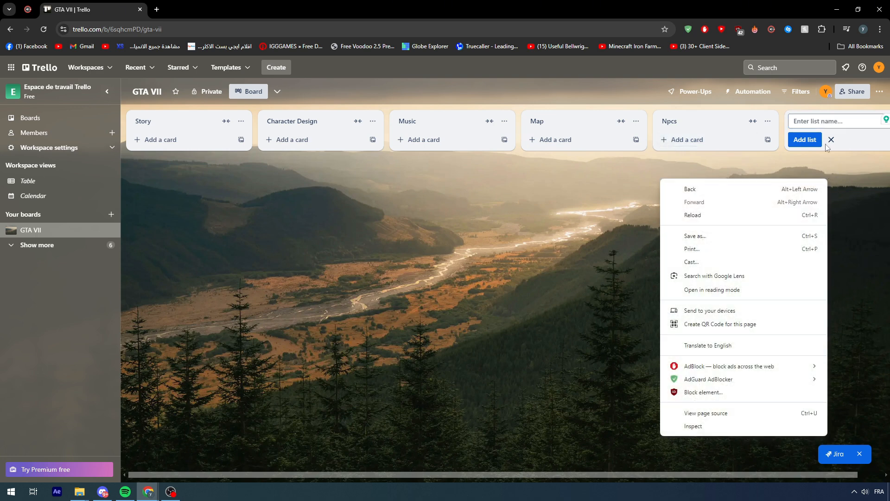
{"action": "left_click", "coordinate": [817, 121]}
{"action": "type", "text": "car"}
{"action": "key", "text": "BackSpace"}
{"action": "key", "text": "BackSpace"}
{"action": "key", "text": "BackSpace"}
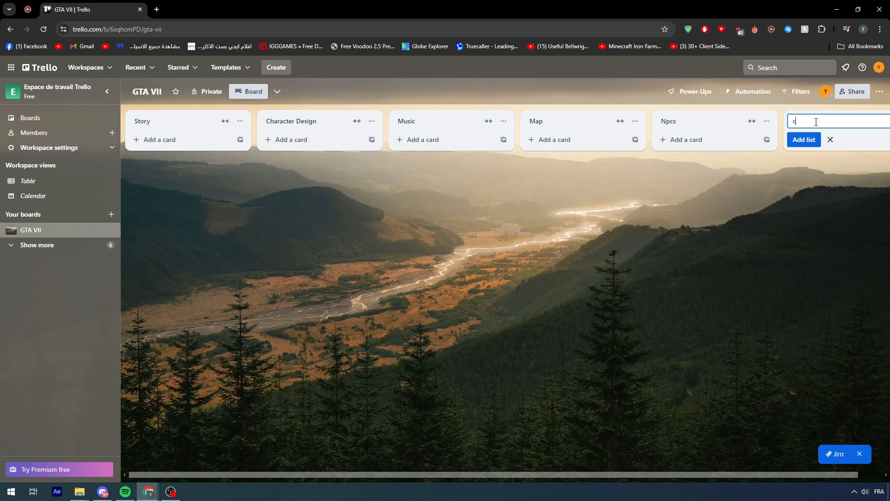
{"action": "type", "text": "Coding"}
{"action": "left_click", "coordinate": [736, 179]}
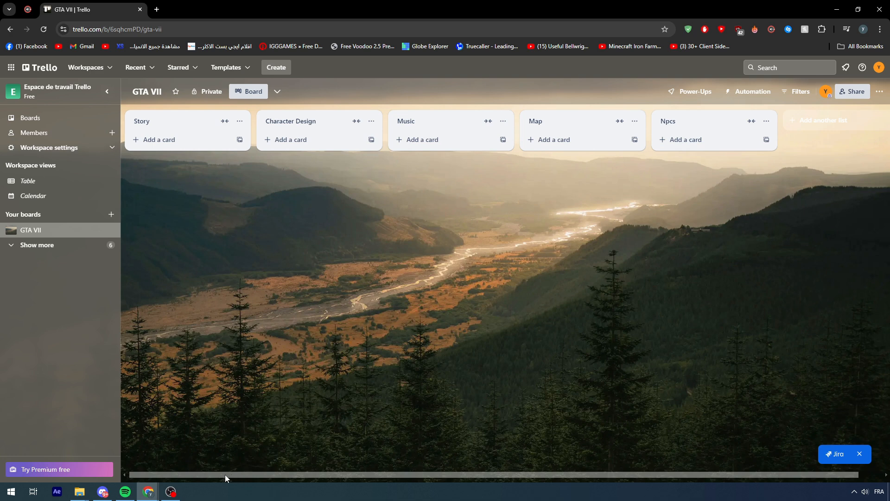
{"action": "left_click_drag", "start_coordinate": [225, 474], "coordinate": [162, 484]}
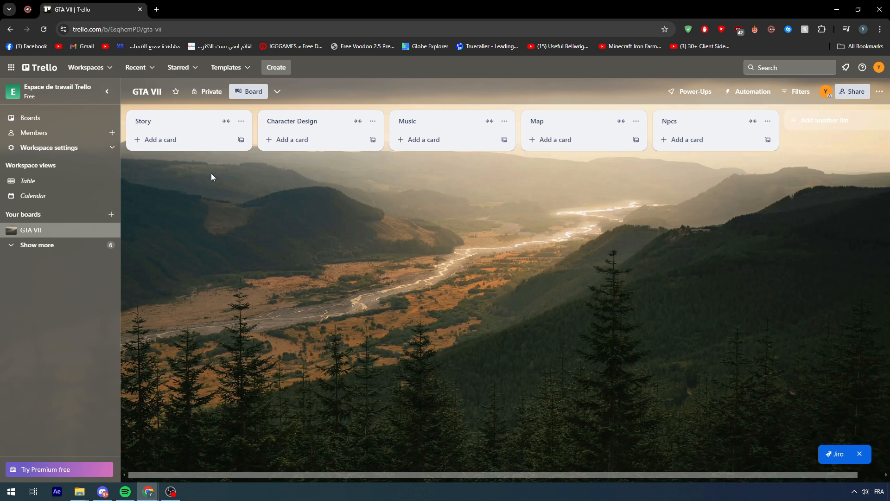
Add a list named Coding after the Npcs list.
{"action": "left_click", "coordinate": [827, 121]}
{"action": "key", "text": "Return"}
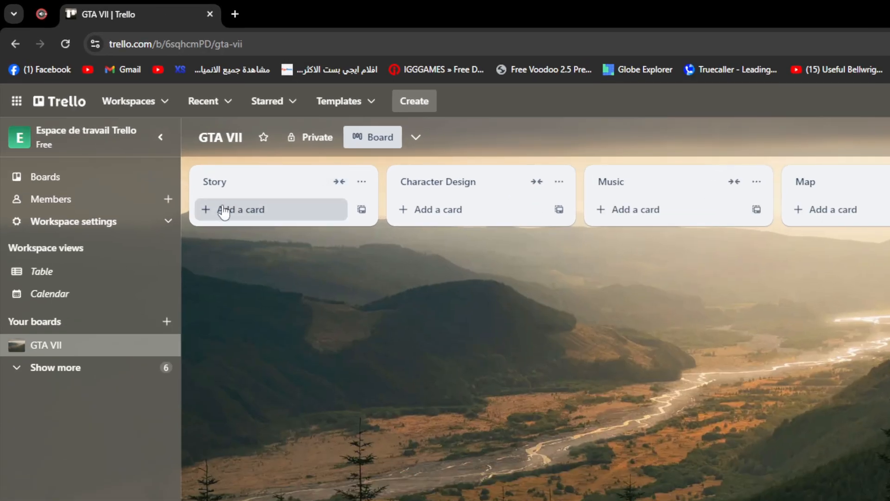
Add a card named "The decision Making bout the story" to the Story list.
{"action": "left_click", "coordinate": [228, 209]}
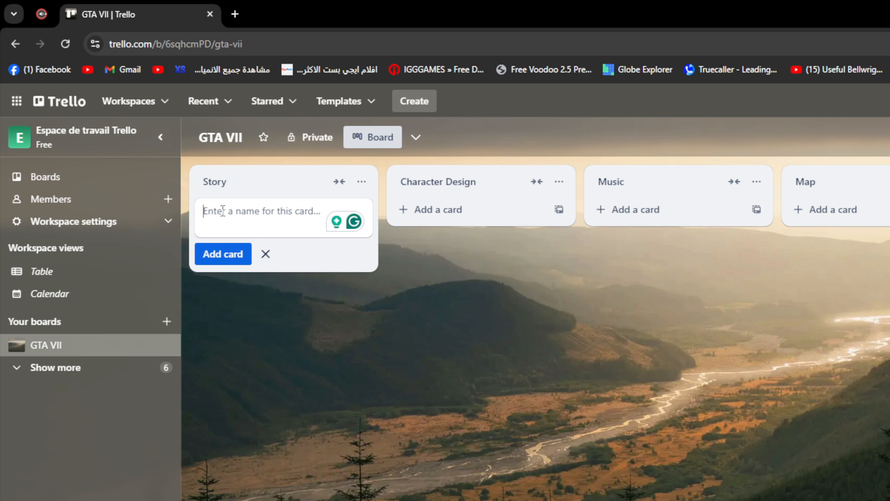
{"action": "type", "text": "The"}
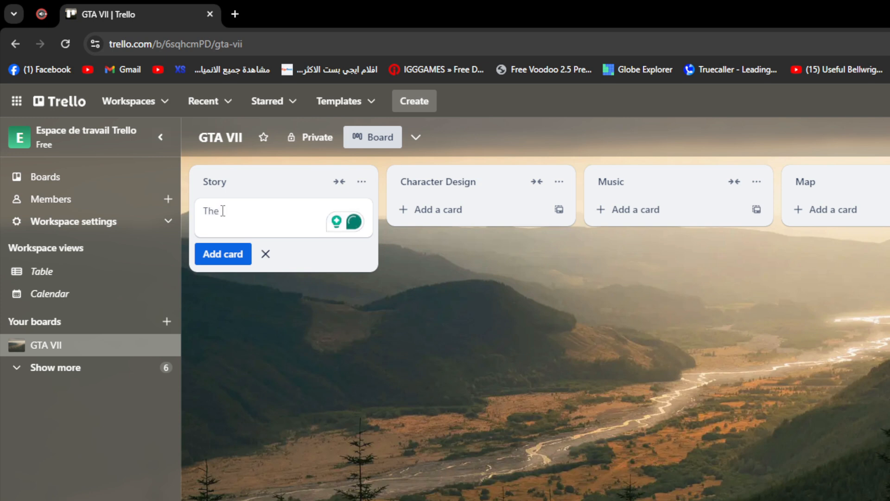
{"action": "type", "text": " decision "}
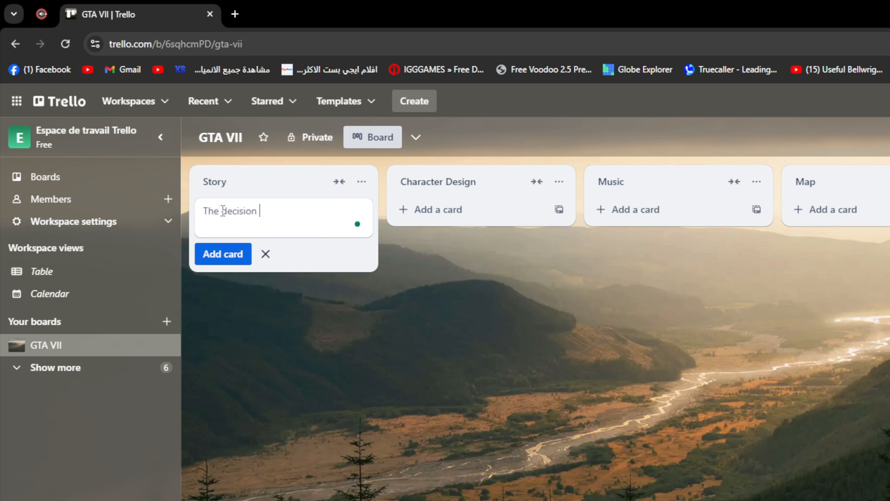
{"action": "type", "text": "Making bout the story"}
{"action": "key", "text": "Return"}
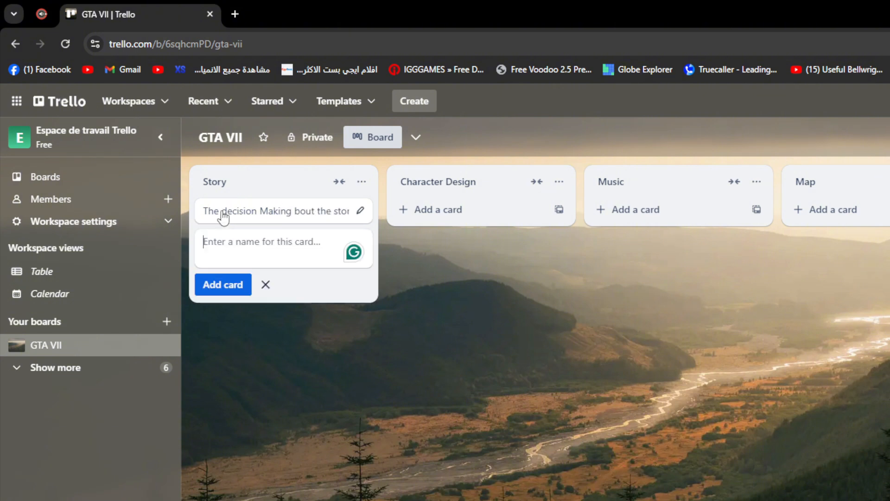
Try to rename the first Story card as "A report of a summary about the story has to be submitted".
{"action": "left_click", "coordinate": [361, 214]}
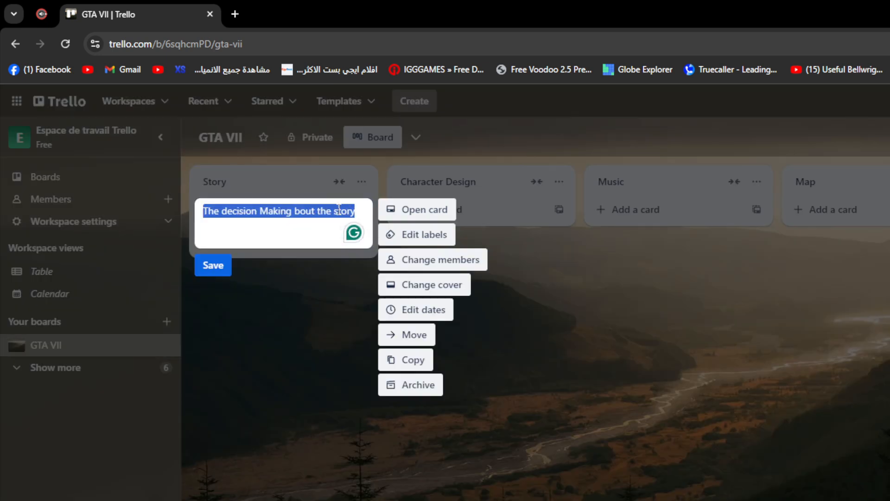
{"action": "type", "text": "A report of "}
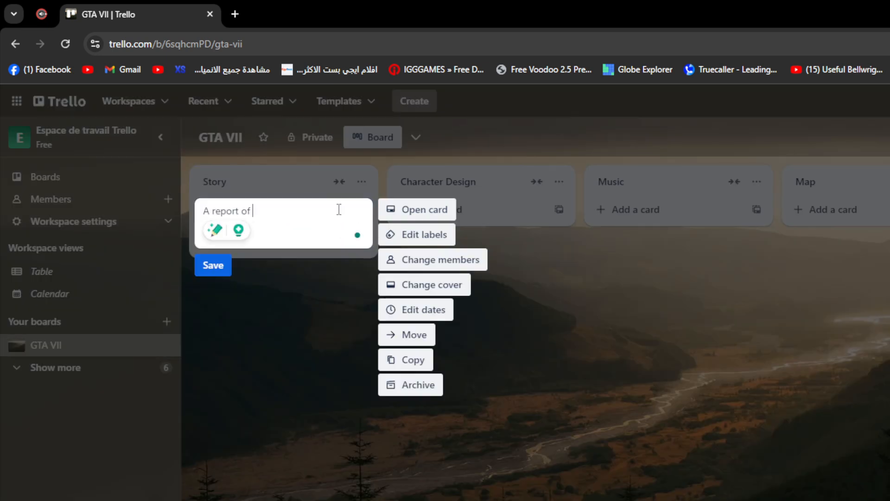
{"action": "type", "text": "a summary a"}
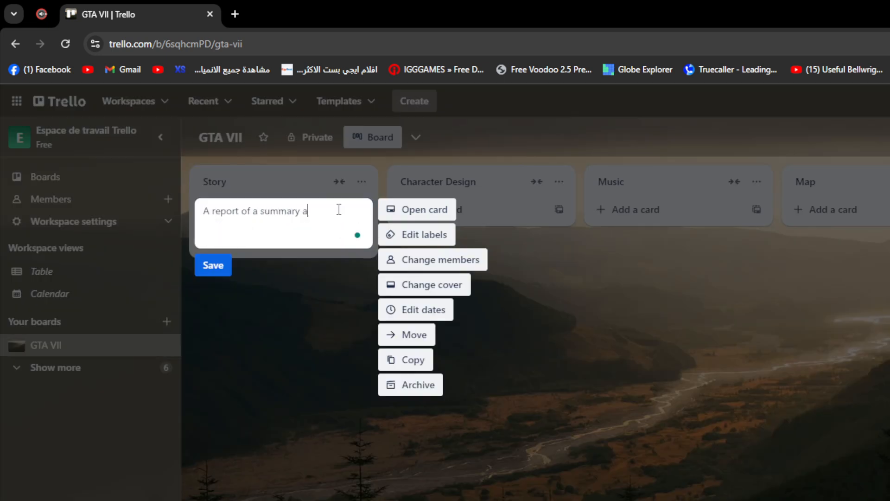
{"action": "type", "text": "bout the story has to"}
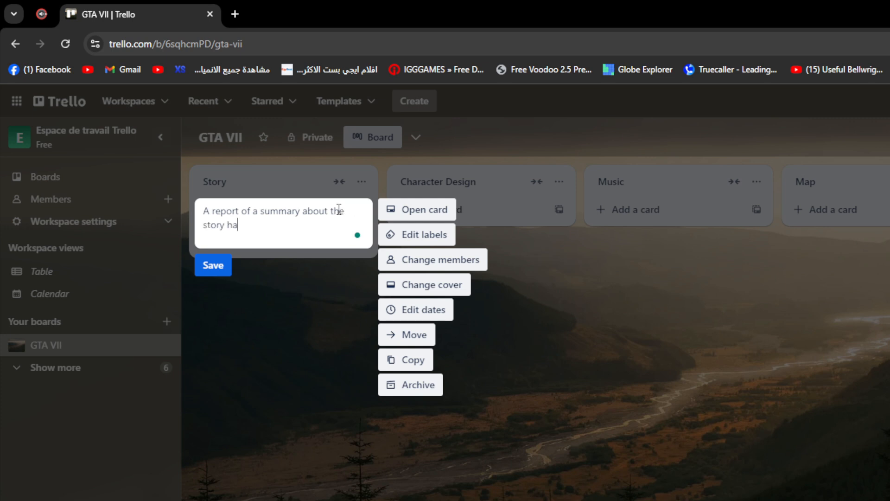
{"action": "type", "text": " be submitted"}
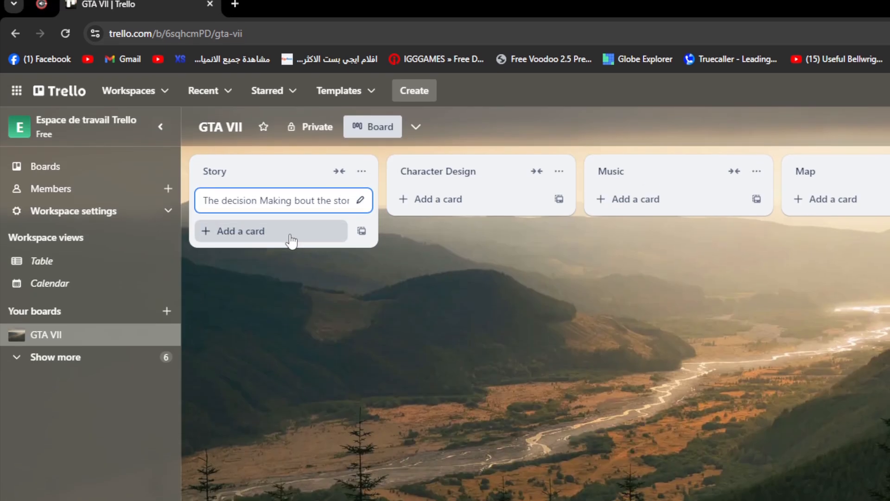
Add a second card to the Story list named "Decision about changes (what to keep and what to change)".
{"action": "left_click", "coordinate": [291, 239]}
{"action": "type", "text": "Deci"}
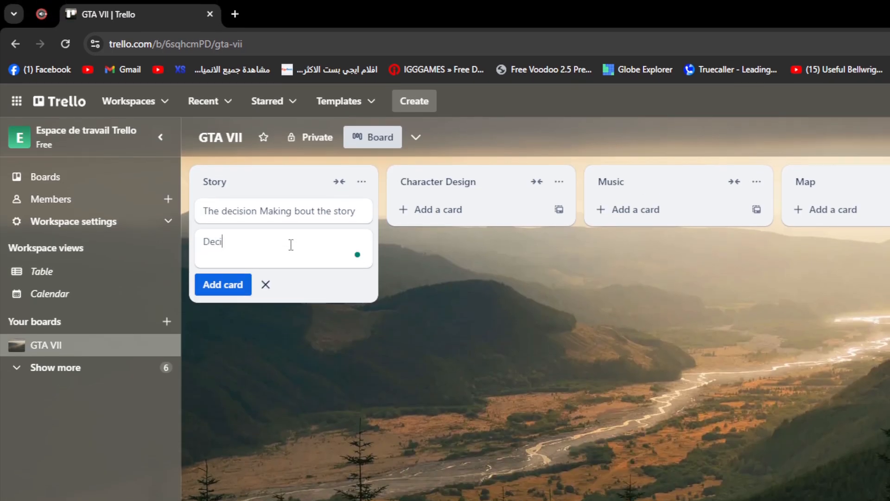
{"action": "type", "text": "sion about changes and"}
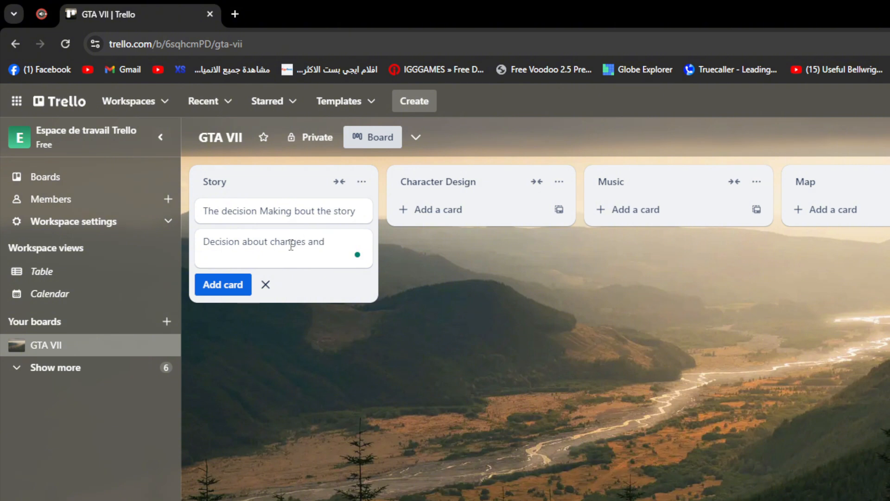
{"action": "key", "text": "BackSpace"}
{"action": "key", "text": "BackSpace"}
{"action": "key", "text": "BackSpace"}
{"action": "type", "text": "what to keep and what to"}
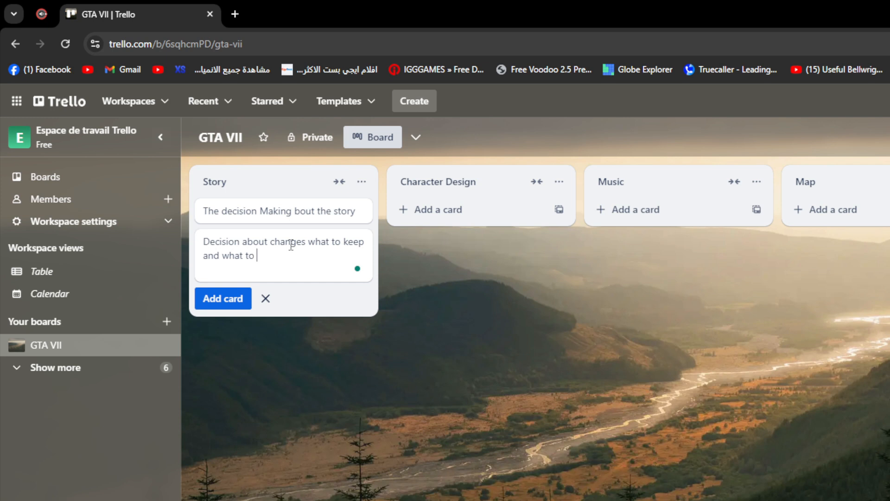
{"action": "type", "text": " change"}
{"action": "key", "text": "Right"}
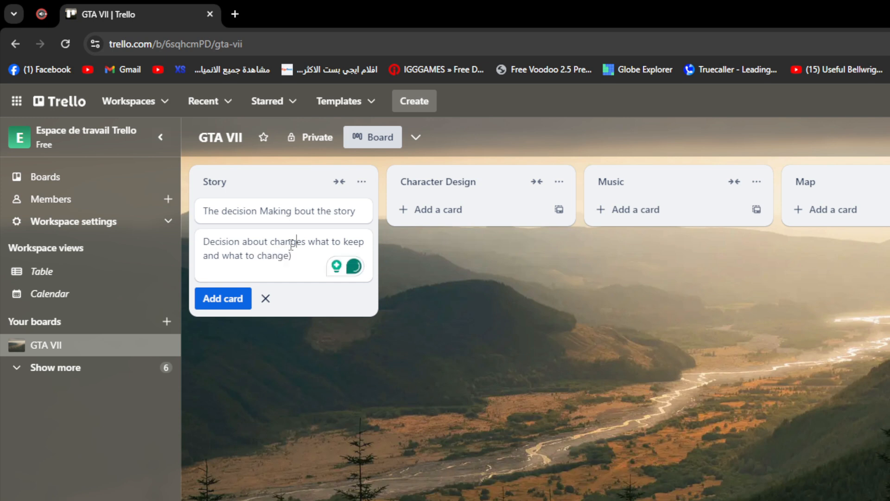
{"action": "type", "text": "("}
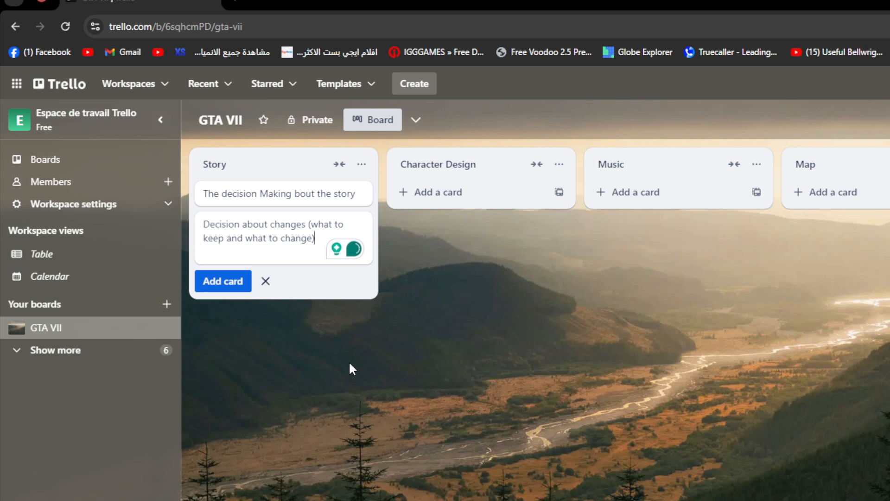
{"action": "left_click", "coordinate": [349, 382]}
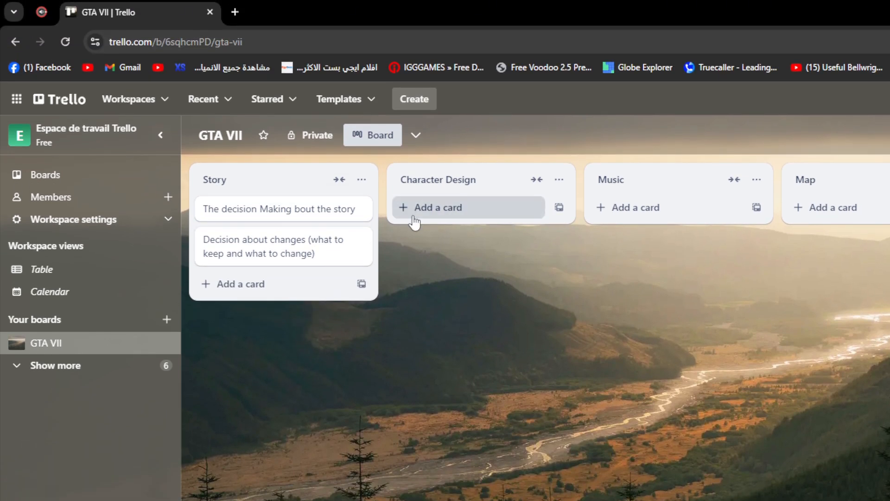
Add two cards named Inspiration and clothes to the Character Design list.
{"action": "left_click", "coordinate": [415, 217]}
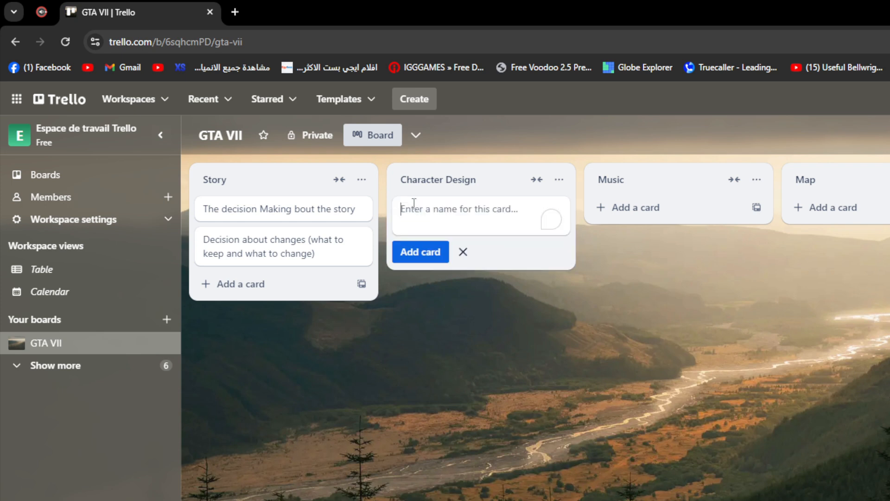
{"action": "type", "text": "In"}
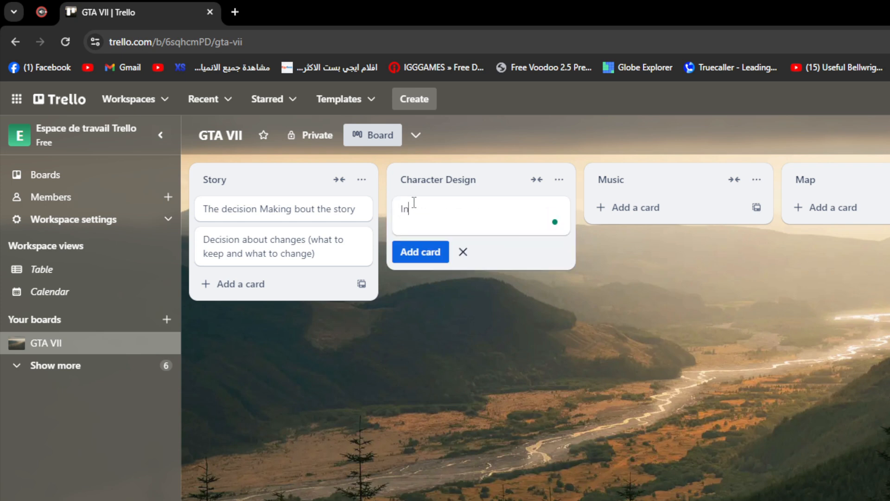
{"action": "type", "text": "spiration"}
{"action": "key", "text": "Return"}
{"action": "type", "text": "clothes"}
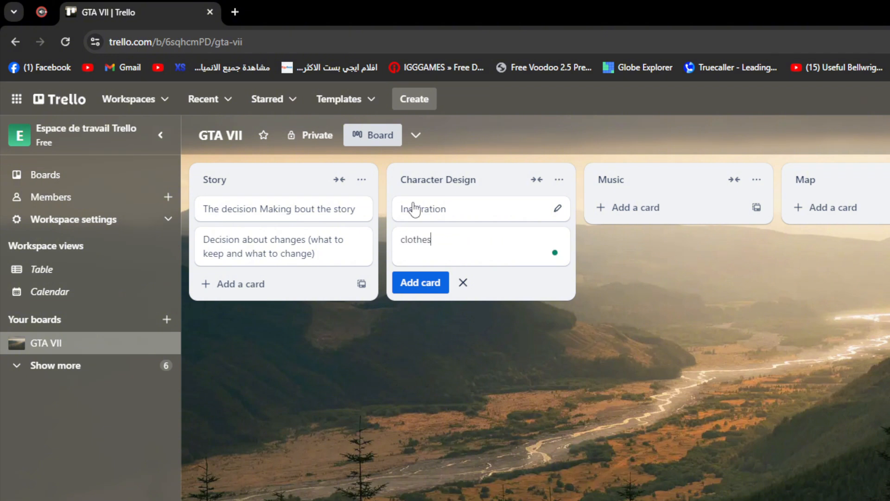
{"action": "key", "text": "Return"}
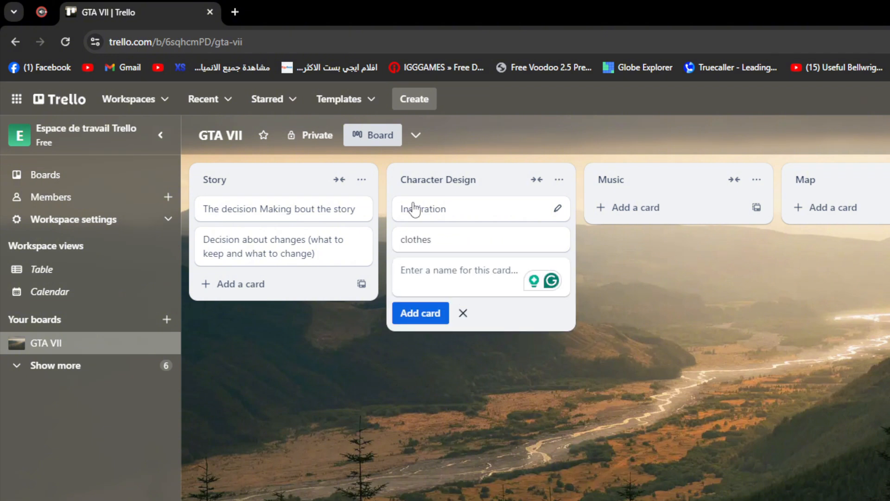
Add three more cards to the Character Design list, named back story, art and background.
{"action": "type", "text": "back story"}
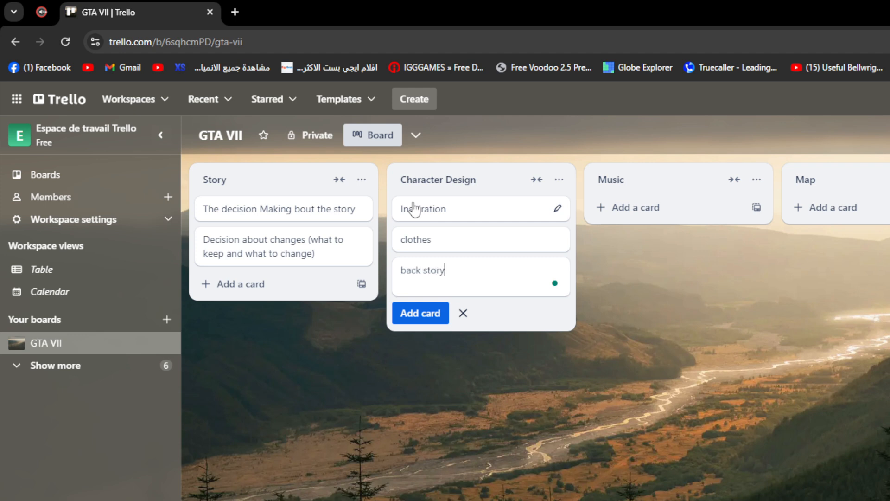
{"action": "key", "text": "Return"}
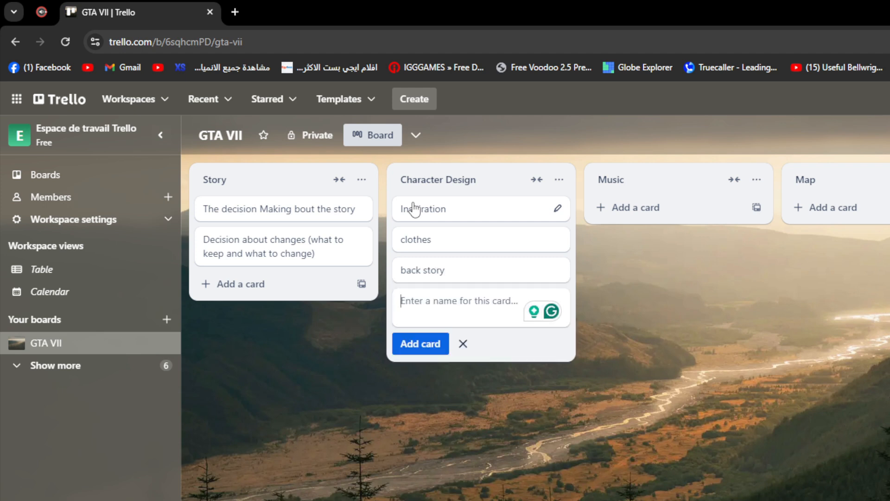
{"action": "type", "text": "aar"}
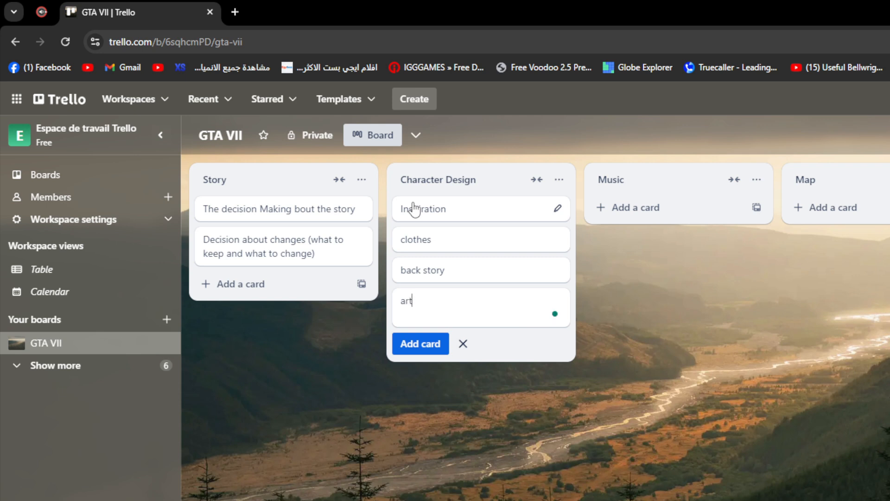
{"action": "key", "text": "Return"}
{"action": "type", "text": "backg"}
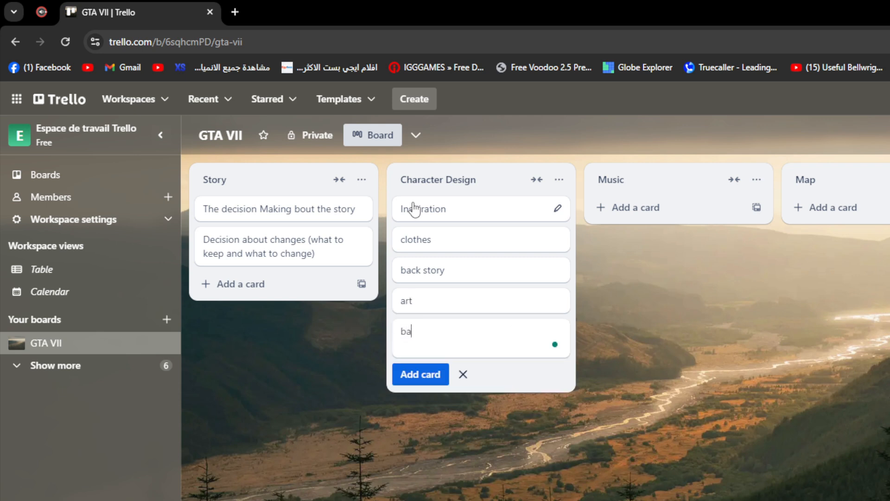
{"action": "type", "text": "round"}
{"action": "left_click", "coordinate": [506, 473]}
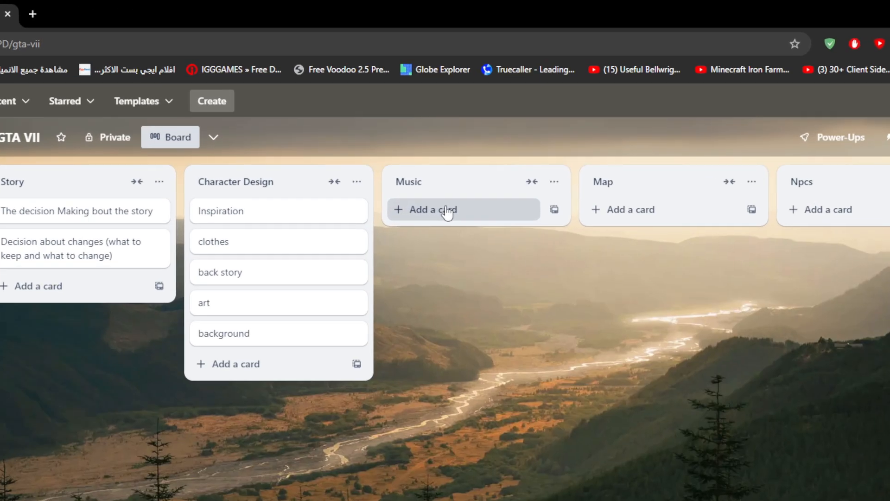
Add two cards named Ost and Main music to the Music list.
{"action": "left_click", "coordinate": [447, 213]}
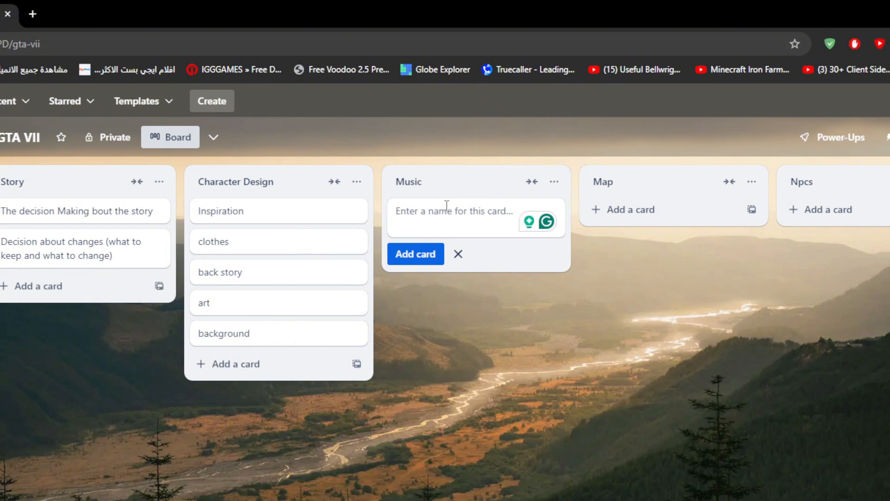
{"action": "type", "text": "Ost"}
{"action": "key", "text": "Return"}
{"action": "type", "text": "M"}
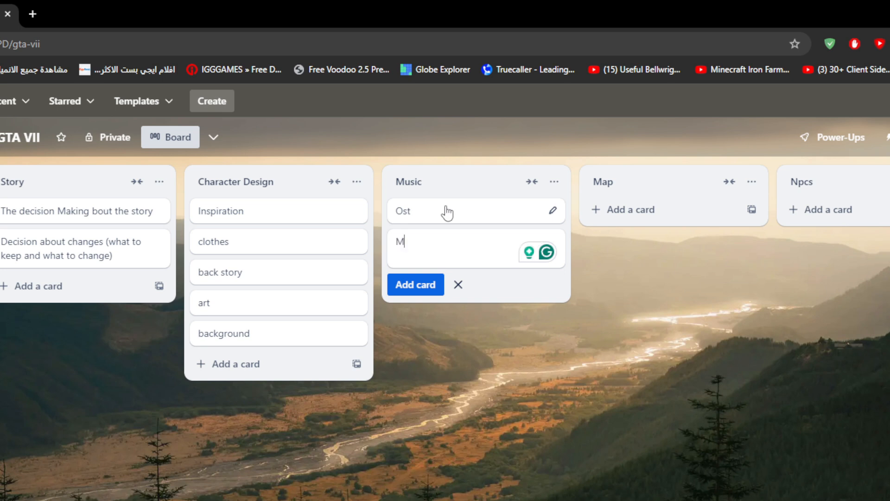
{"action": "type", "text": "ain music"}
{"action": "key", "text": "Return"}
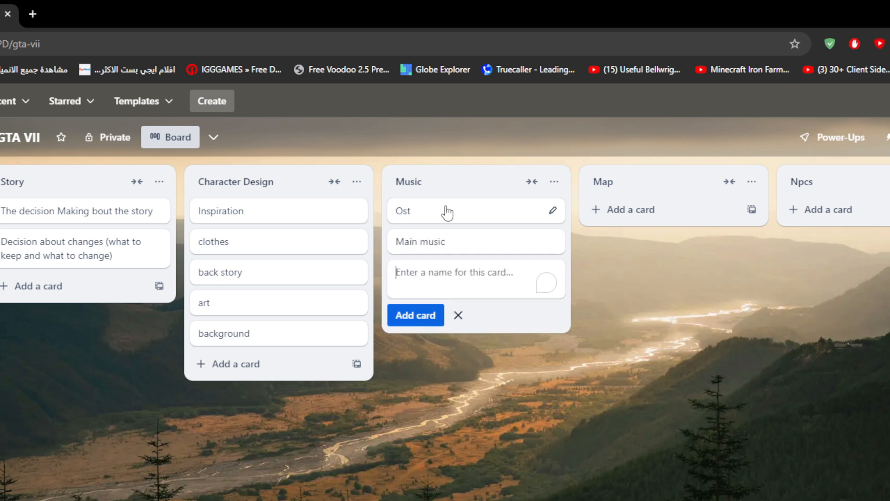
Add two more cards to the Music list, named Menu music and VSF.
{"action": "type", "text": "Menu music"}
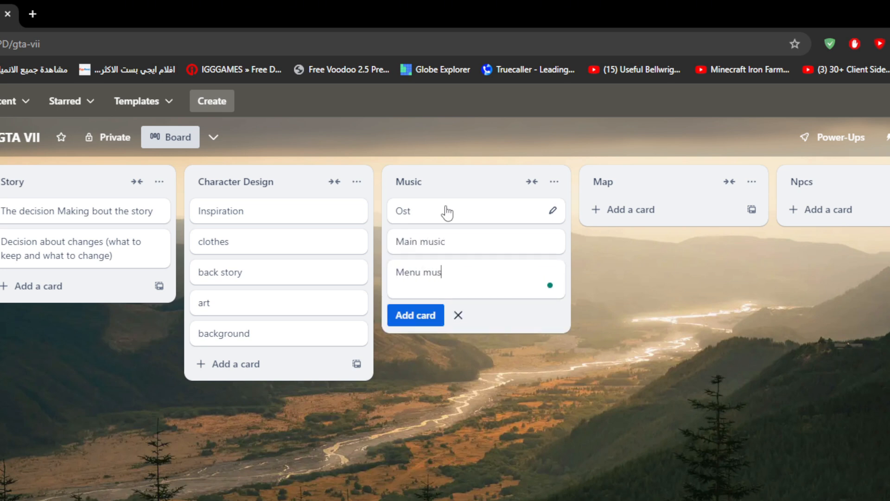
{"action": "key", "text": "Return"}
{"action": "type", "text": "VS"}
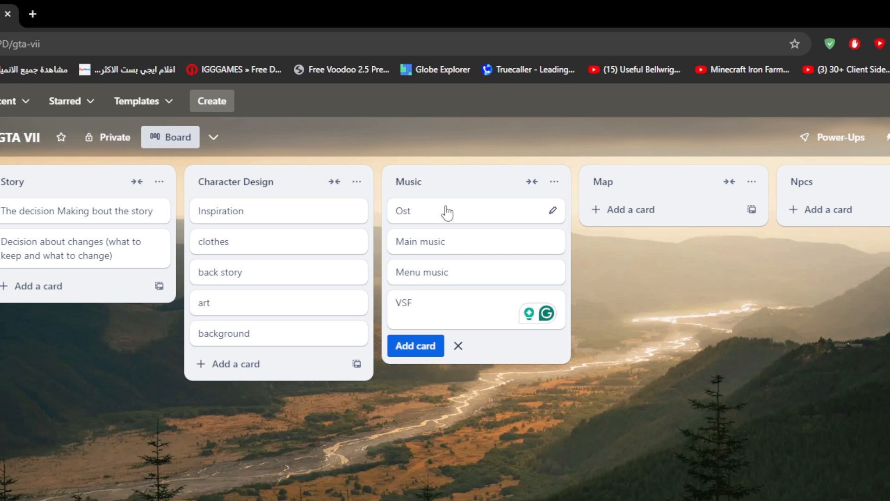
{"action": "type", "text": "f"}
{"action": "key", "text": "Return"}
{"action": "left_click", "coordinate": [654, 263]}
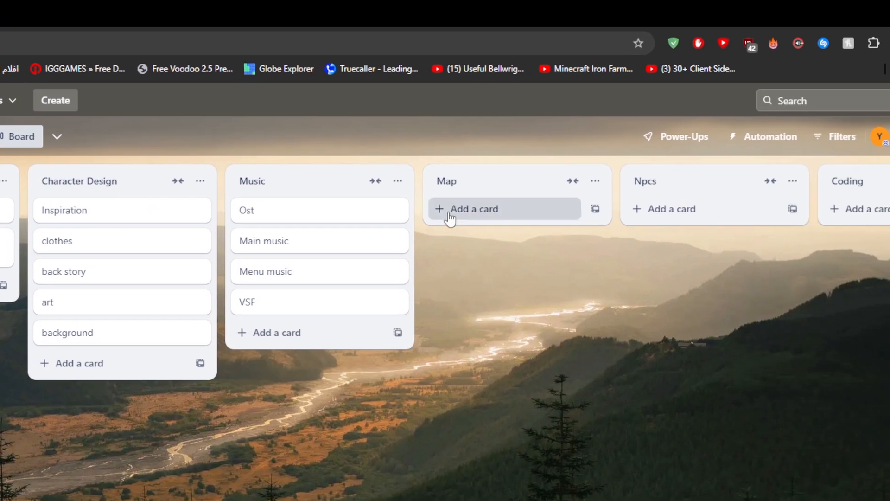
Add three cards named CITY, BUILDINGS and SAFE ZONES to the Map list.
{"action": "left_click", "coordinate": [450, 218]}
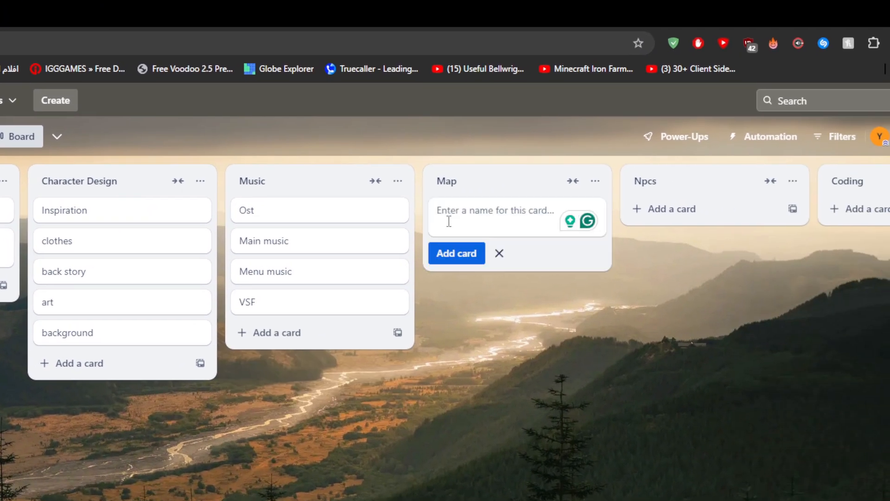
{"action": "type", "text": "BUILDING"}
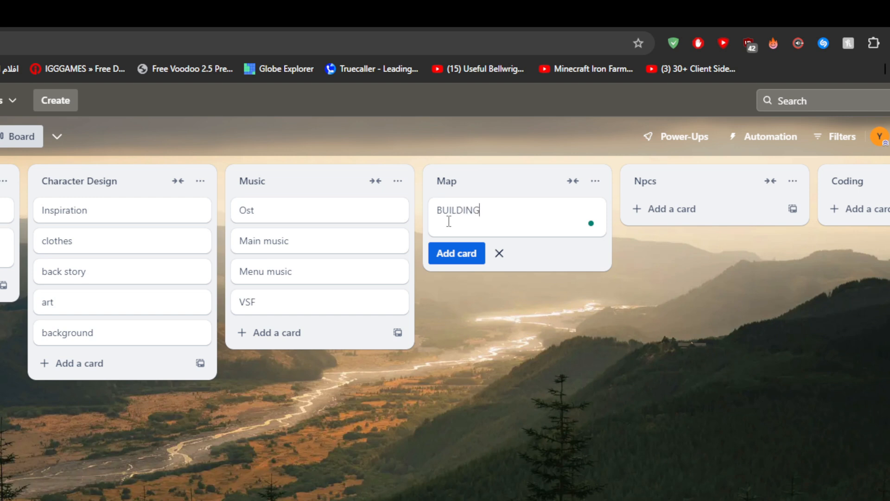
{"action": "key", "text": "ctrl+a"}
{"action": "type", "text": "CITY"}
{"action": "key", "text": "Return"}
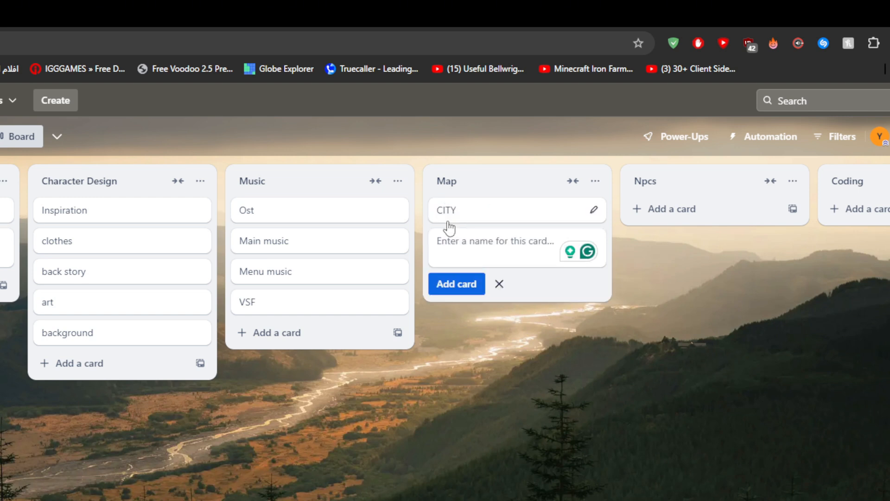
{"action": "type", "text": "BUI"}
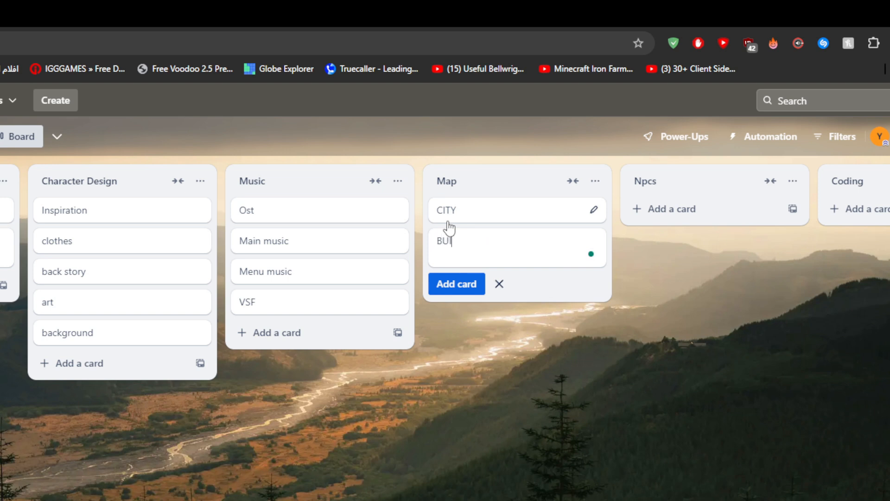
{"action": "type", "text": "LDINGS"}
{"action": "key", "text": "Return"}
{"action": "type", "text": "SA"}
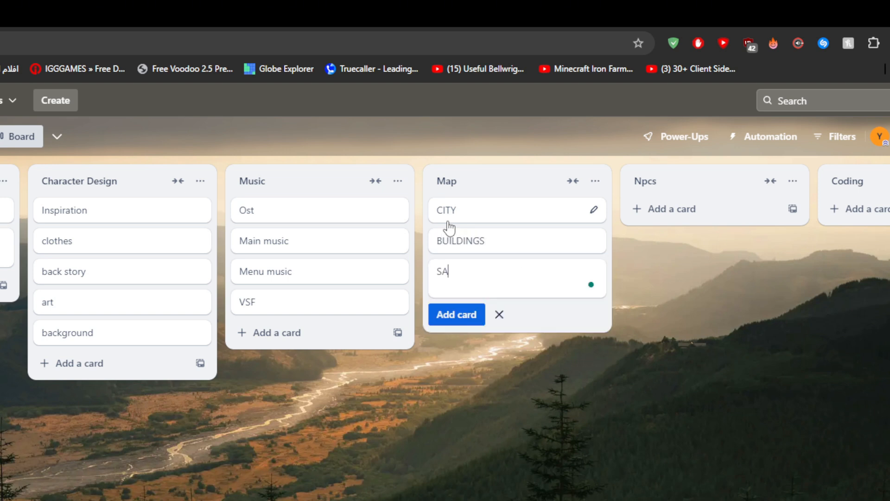
{"action": "type", "text": "FE ZONES"}
{"action": "key", "text": "Return"}
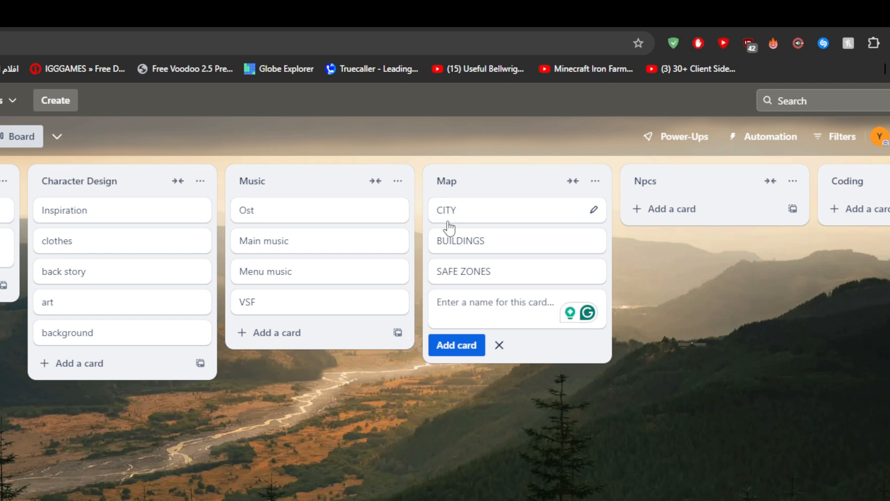
Add three more cards to the Map list, named POLICE STATION, HOUSES and MAIN STORY PATHING, and finish adding cards there.
{"action": "type", "text": "POLICE STATION"}
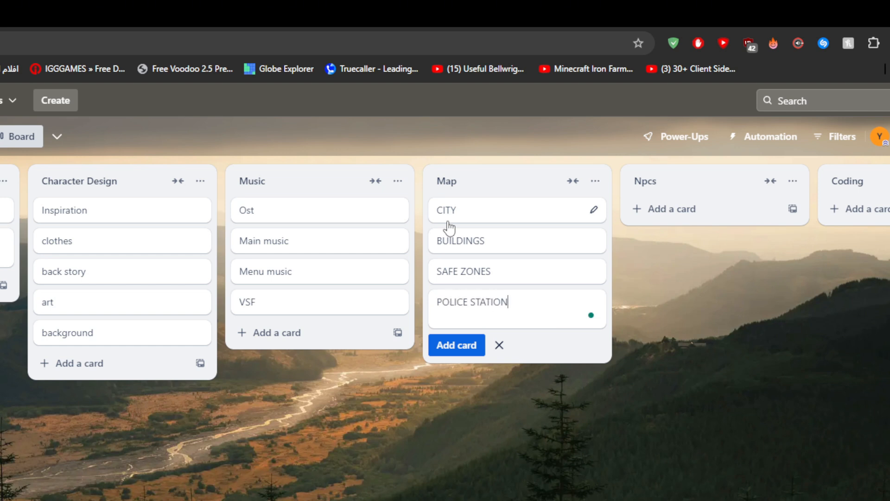
{"action": "key", "text": "Return"}
{"action": "type", "text": "HO"}
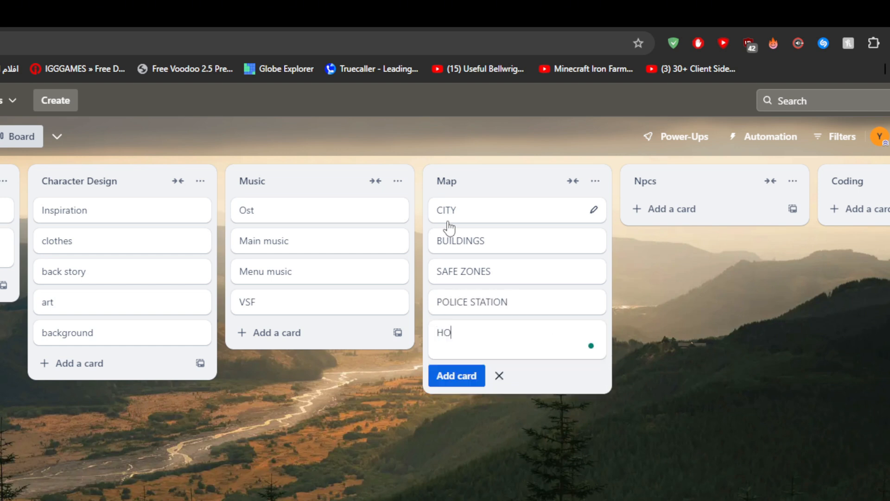
{"action": "type", "text": "USES"}
{"action": "key", "text": "Return"}
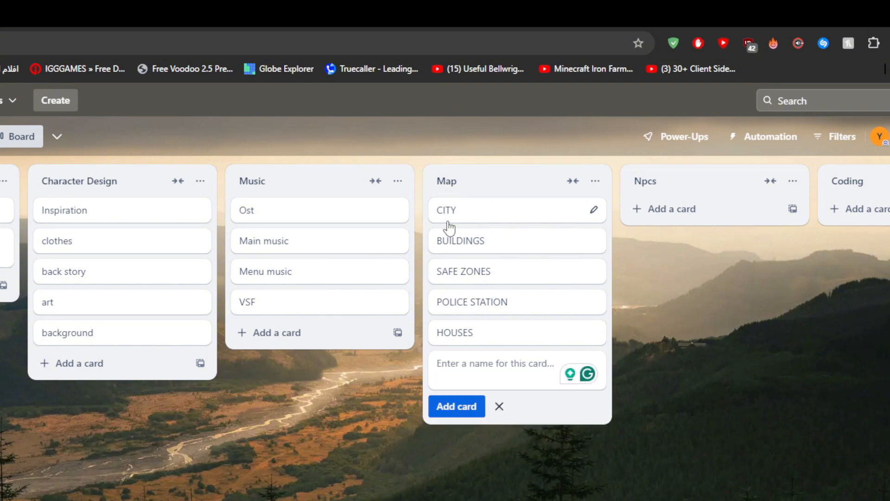
{"action": "type", "text": "MAIN STORY PATHING"}
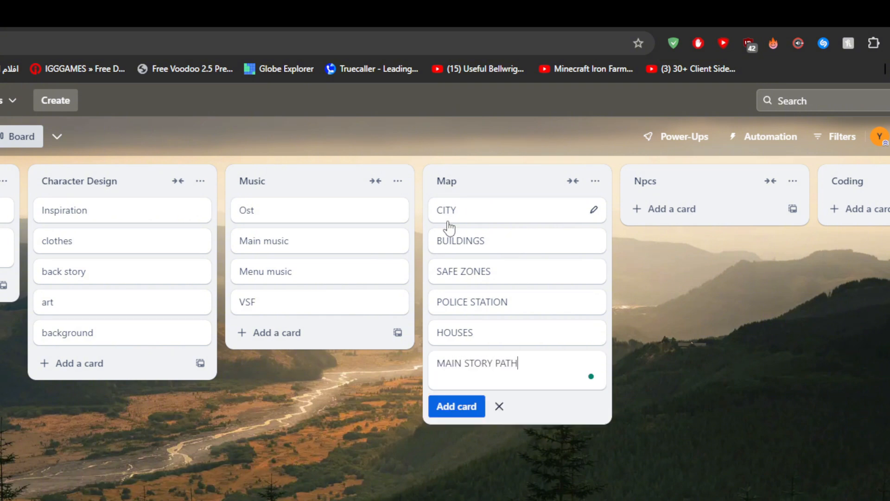
{"action": "key", "text": "Return"}
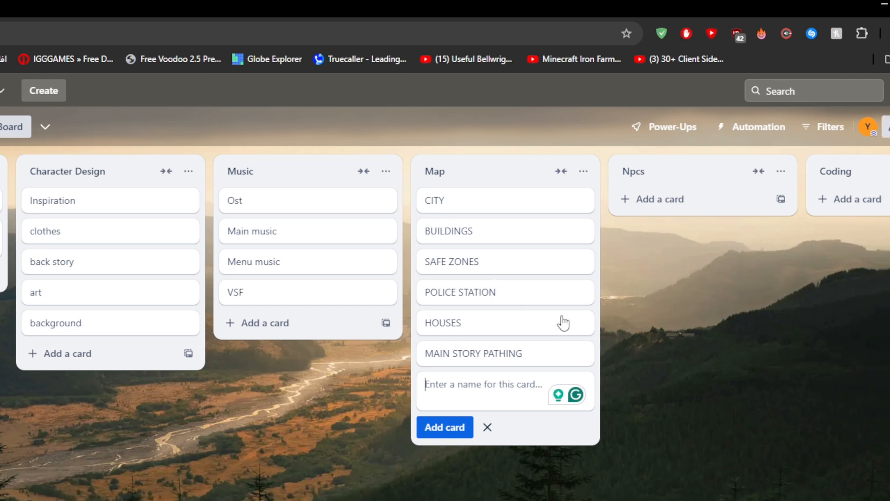
{"action": "left_click", "coordinate": [625, 284]}
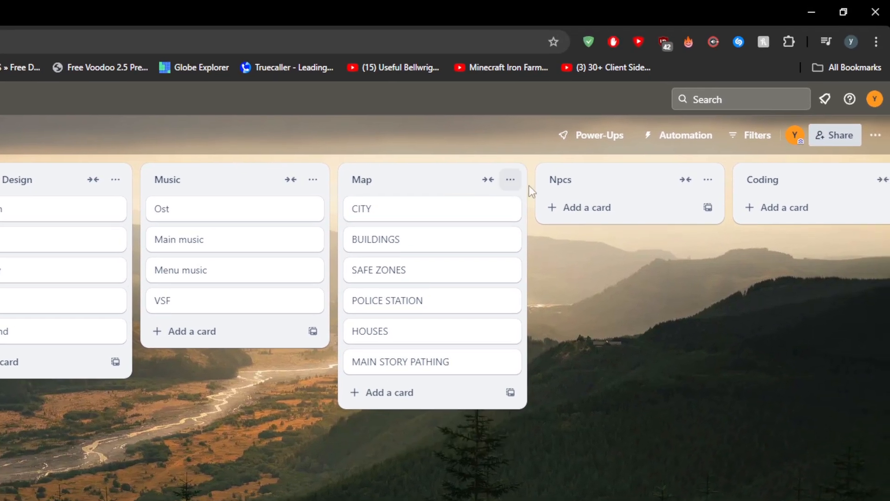
Add two cards named VILLAINS and THE FRIENDS THE CREW to the Npcs list.
{"action": "left_click", "coordinate": [570, 198]}
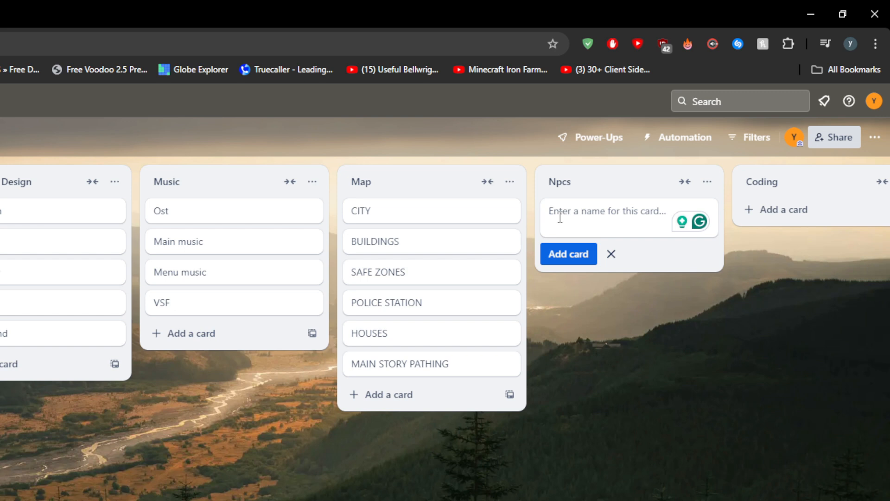
{"action": "type", "text": "OT"}
{"action": "type", "text": "L"}
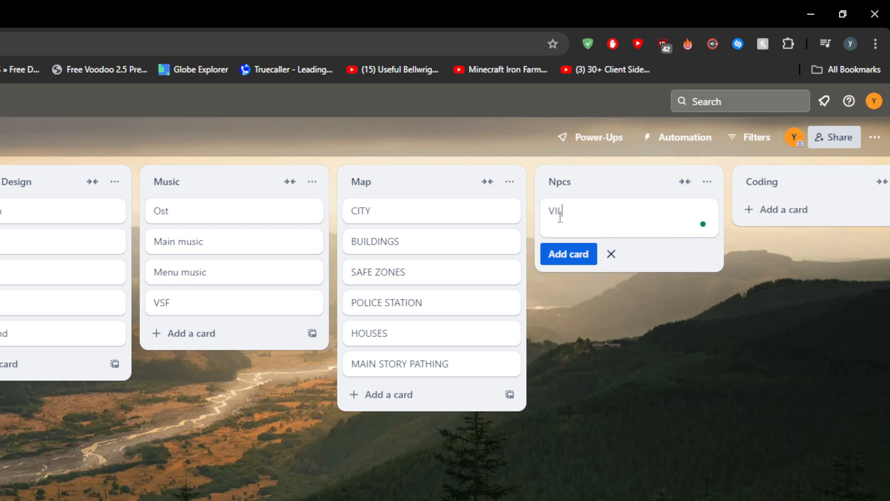
{"action": "type", "text": "LAINS"}
{"action": "key", "text": "Return"}
{"action": "type", "text": "THE"}
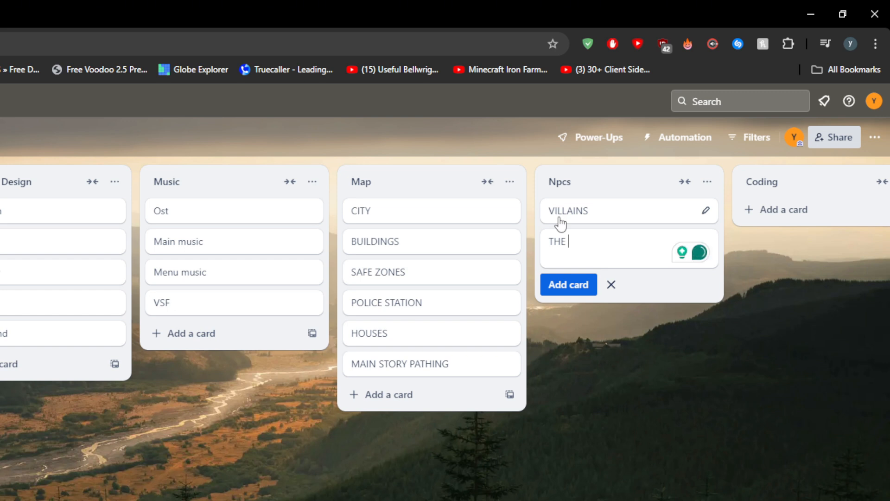
{"action": "type", "text": " FRIENDS "}
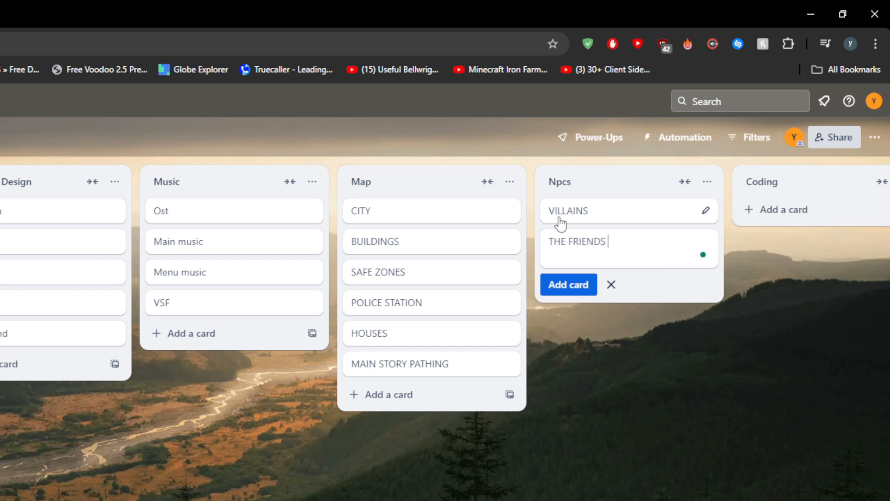
{"action": "type", "text": "THE CREW"}
{"action": "key", "text": "Return"}
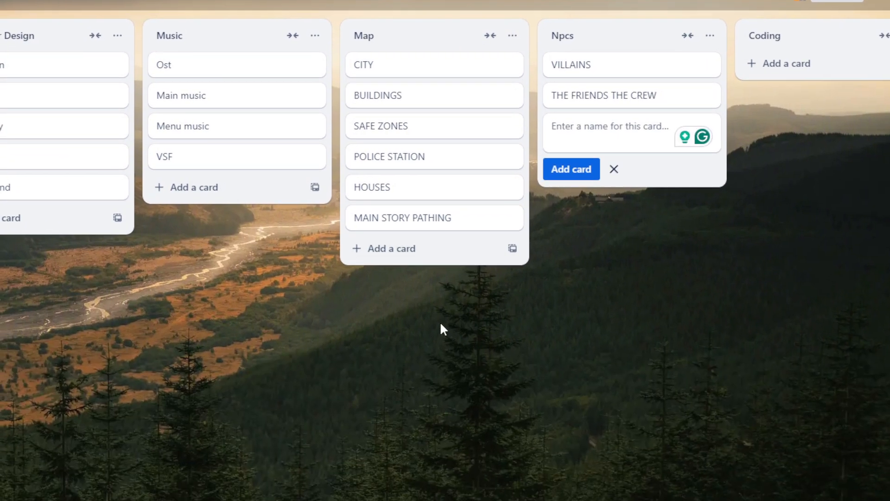
{"action": "left_click", "coordinate": [438, 467]}
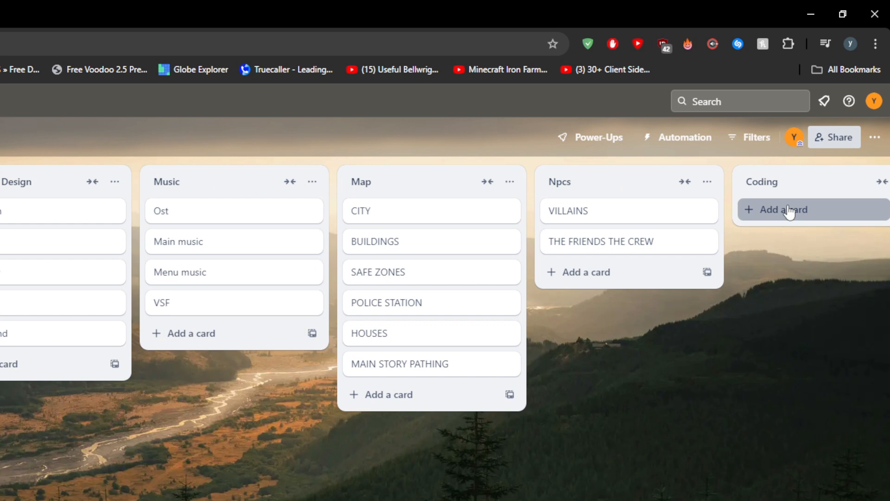
Add two cards named MAKING THE CHARACTER MOVEMENT and MAKING THE CAR MOVEMENT to the Coding list.
{"action": "left_click", "coordinate": [788, 195]}
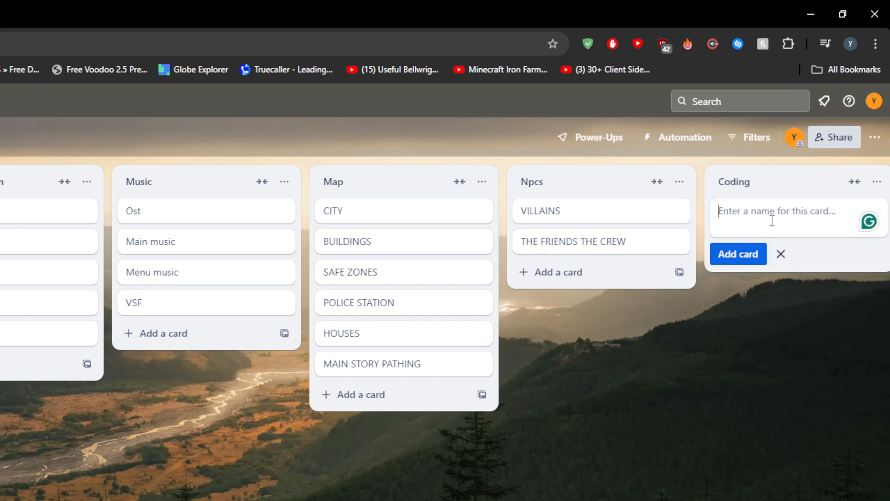
{"action": "type", "text": "MAKING TH"}
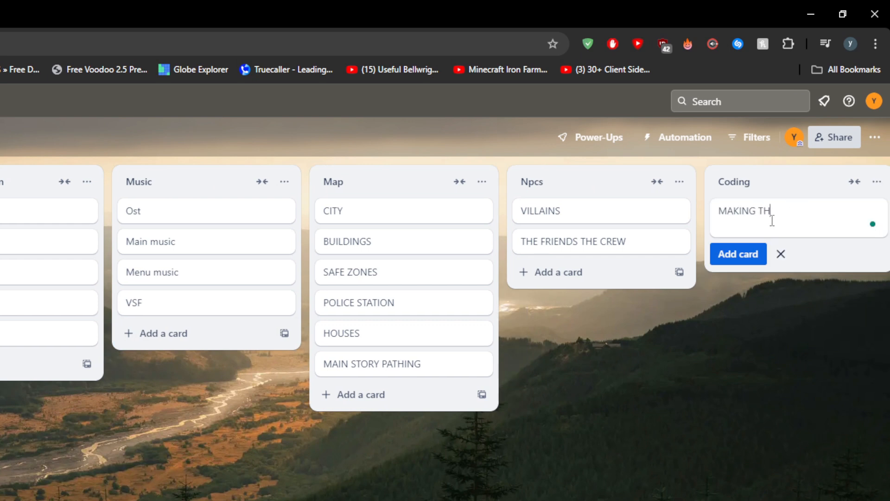
{"action": "type", "text": "E CHARACTER MOVEMENT"}
{"action": "key", "text": "Return"}
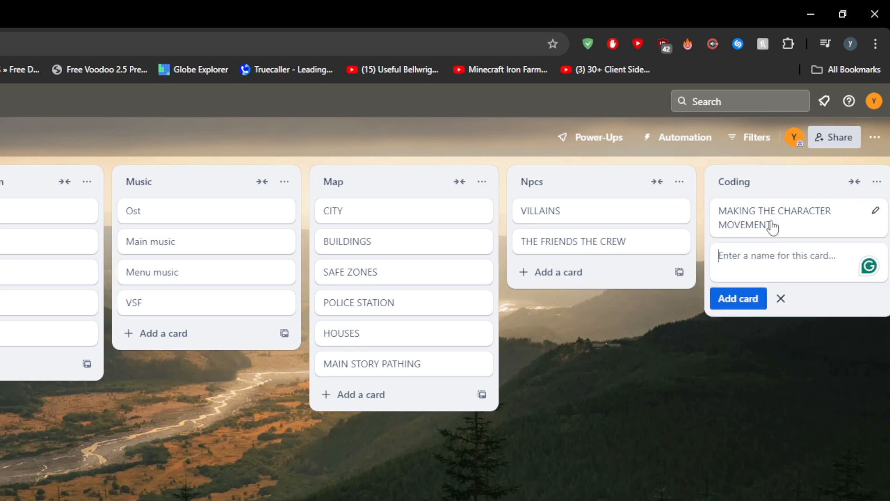
{"action": "type", "text": "MAJ"}
{"action": "key", "text": "BackSpace"}
{"action": "type", "text": "KING THE"}
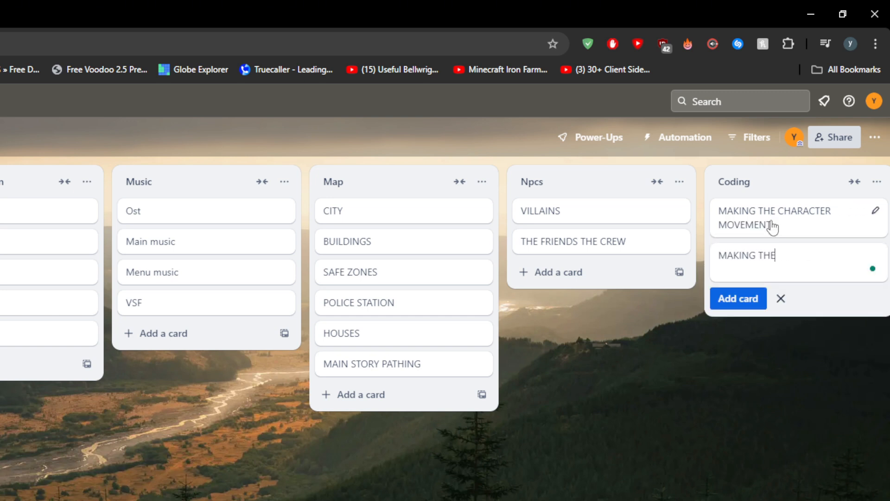
{"action": "type", "text": " CAR MOVEMENT"}
{"action": "key", "text": "Return"}
Add four more cards to the Coding list, named PHYSIQUES, GUNS, PUNCHES and MISSIONS.
{"action": "type", "text": "PHYSIQUES"}
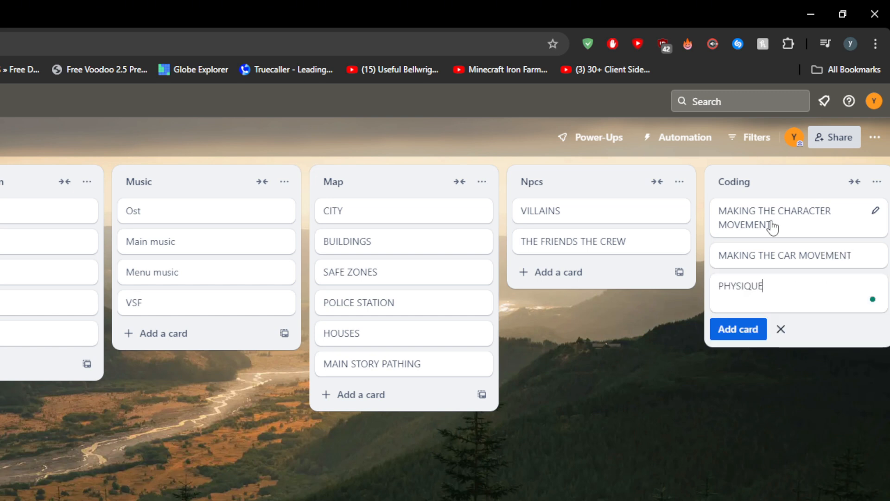
{"action": "key", "text": "Return"}
{"action": "type", "text": "GUNS"}
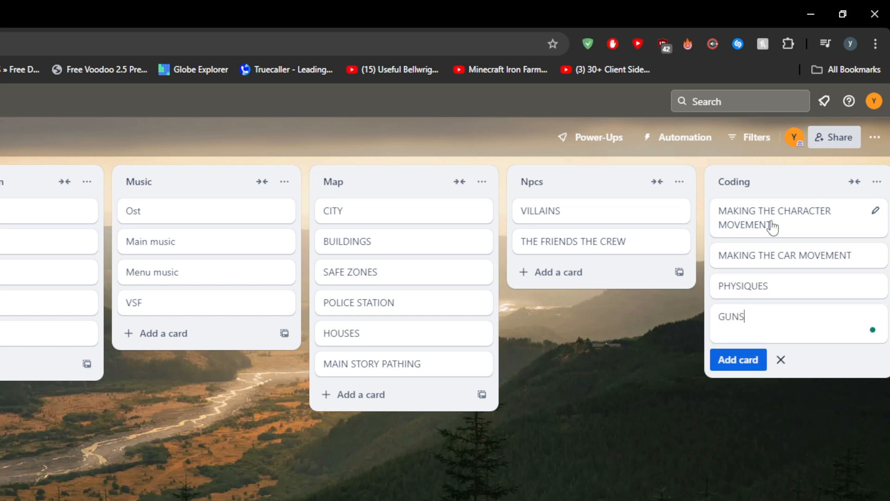
{"action": "key", "text": "Return"}
{"action": "type", "text": "PUNCHES"}
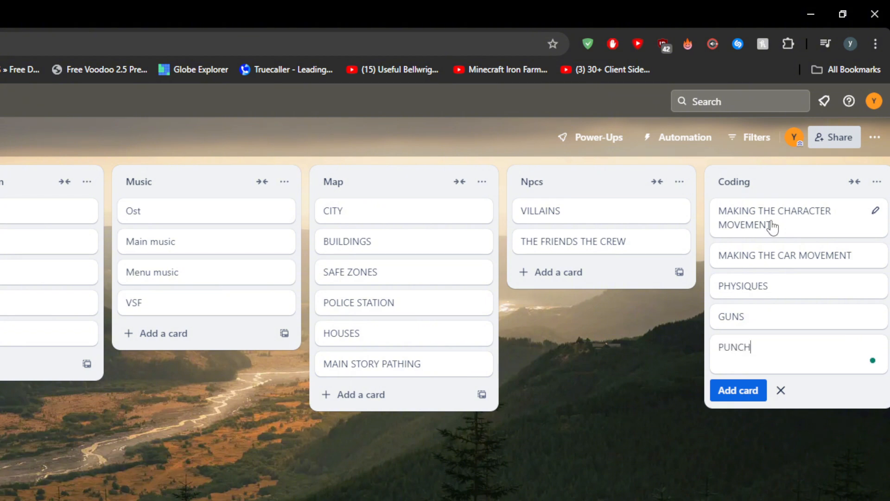
{"action": "key", "text": "Return"}
{"action": "type", "text": "MISSIONS"}
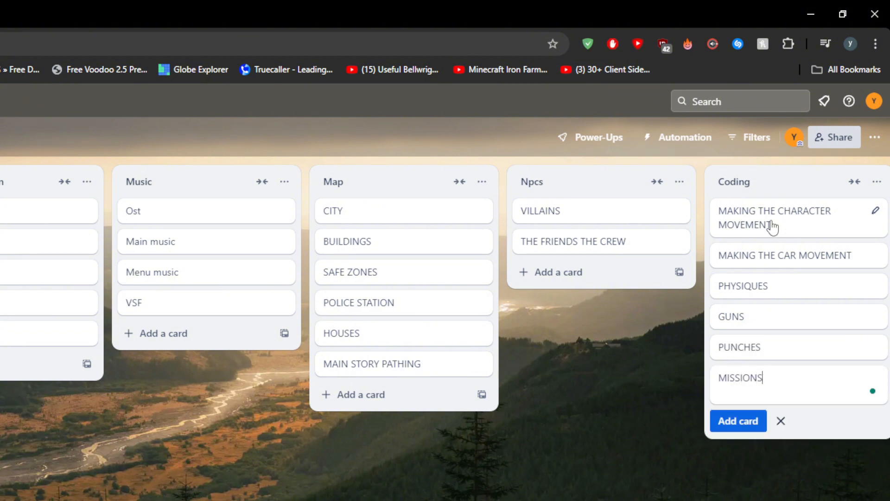
{"action": "key", "text": "Return"}
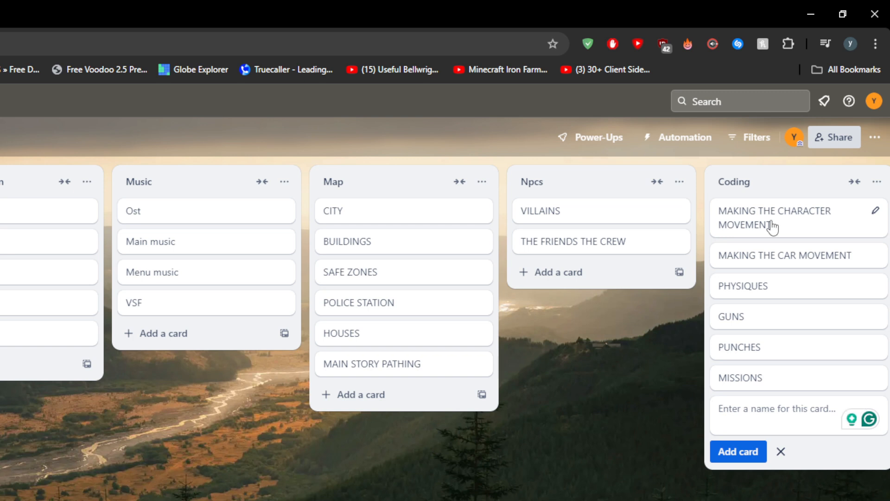
{"action": "type", "text": "DEAT"}
{"action": "key", "text": "BackSpace"}
{"action": "key", "text": "BackSpace"}
{"action": "key", "text": "BackSpace"}
{"action": "key", "text": "BackSpace"}
{"action": "key", "text": "BackSpace"}
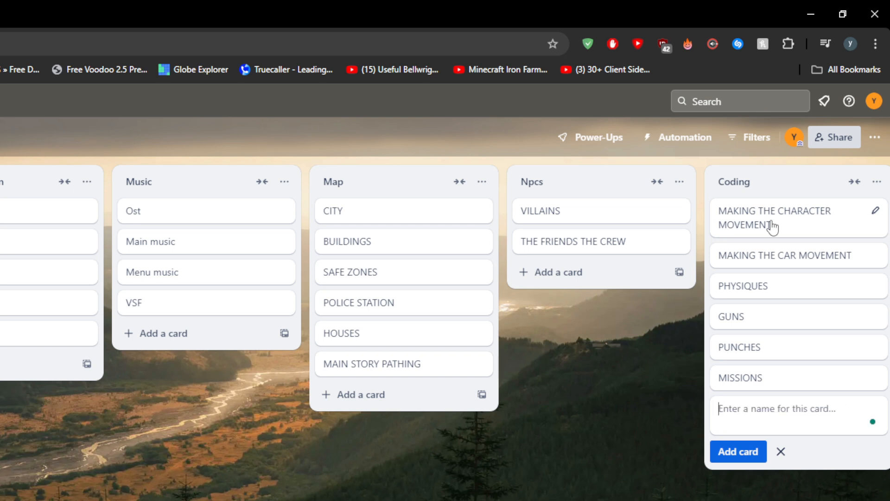
{"action": "left_click", "coordinate": [567, 460]}
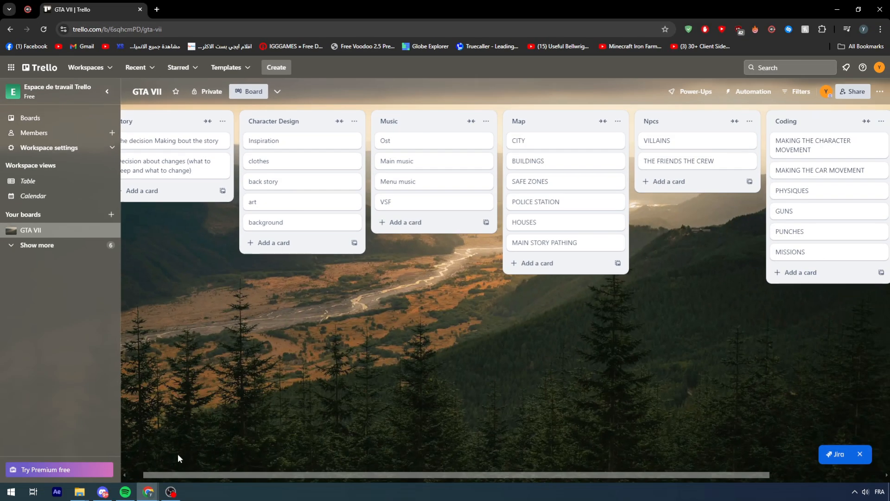
Look over the view types offered for the board, then close the overview.
{"action": "left_click_drag", "start_coordinate": [173, 477], "coordinate": [158, 476]}
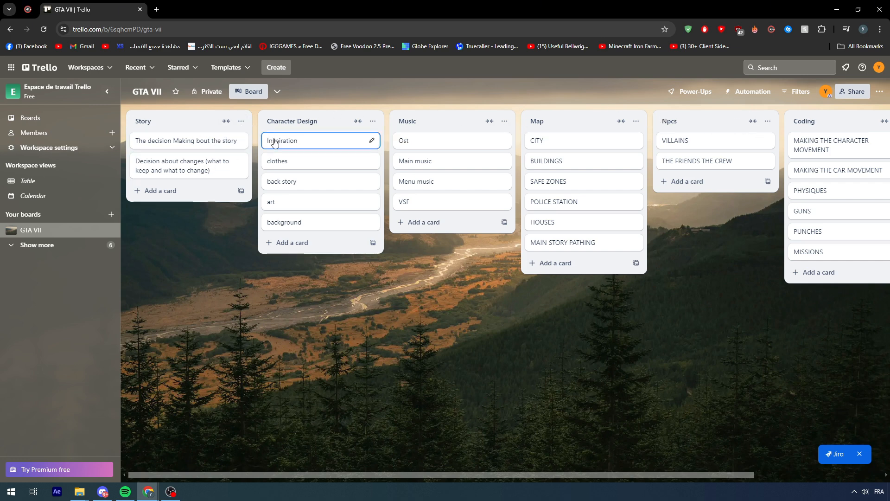
{"action": "left_click", "coordinate": [276, 92]}
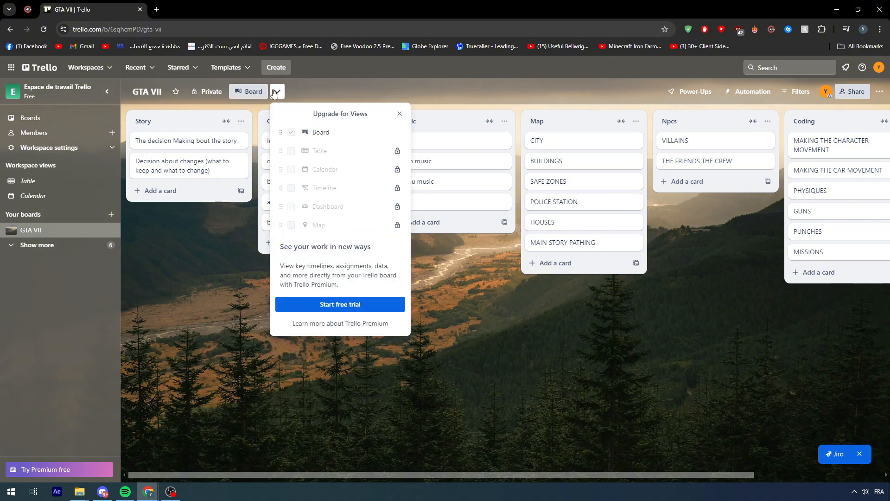
{"action": "left_click", "coordinate": [275, 92]}
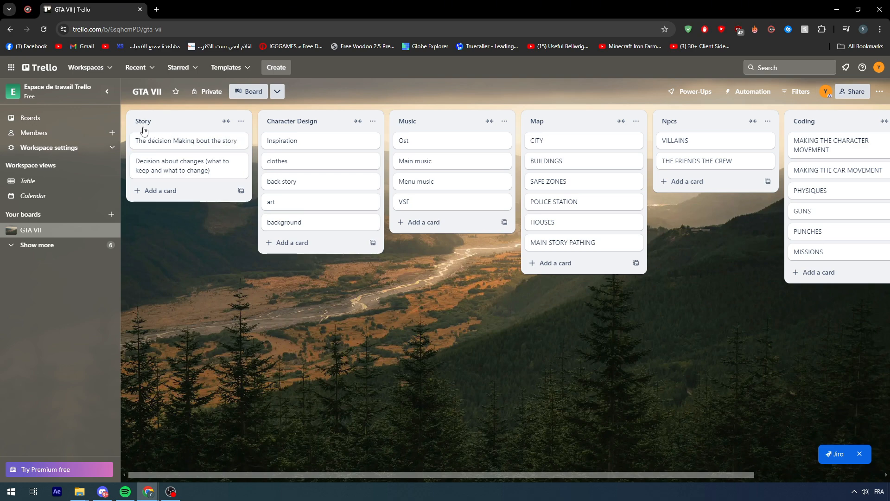
Examine the list actions available for the Story list.
{"action": "left_click", "coordinate": [241, 121]}
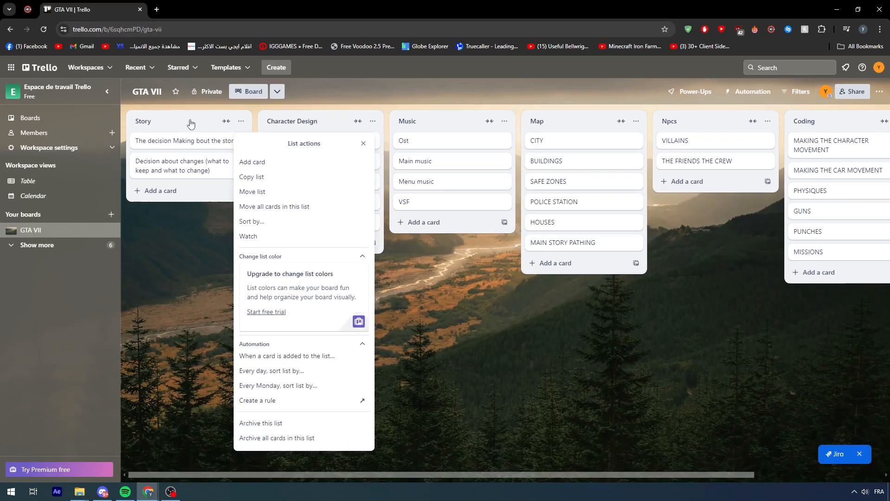
{"action": "left_click", "coordinate": [191, 123]}
{"action": "left_click", "coordinate": [223, 131]}
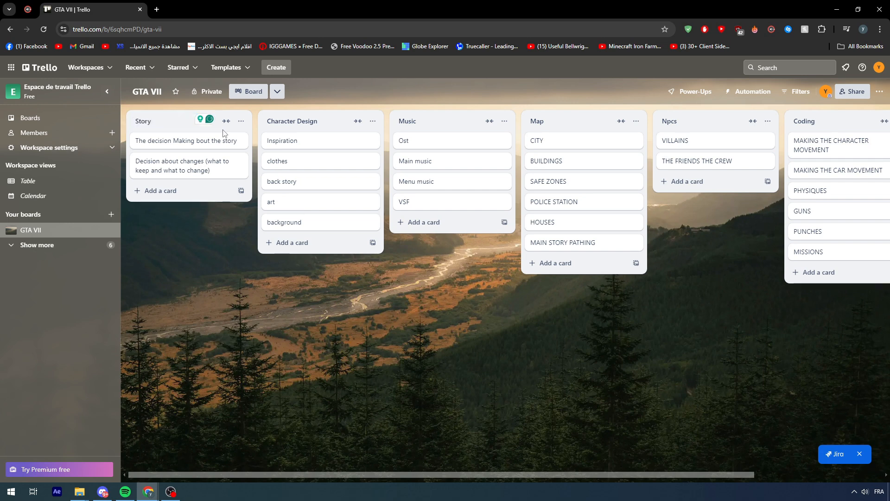
{"action": "left_click", "coordinate": [241, 121]}
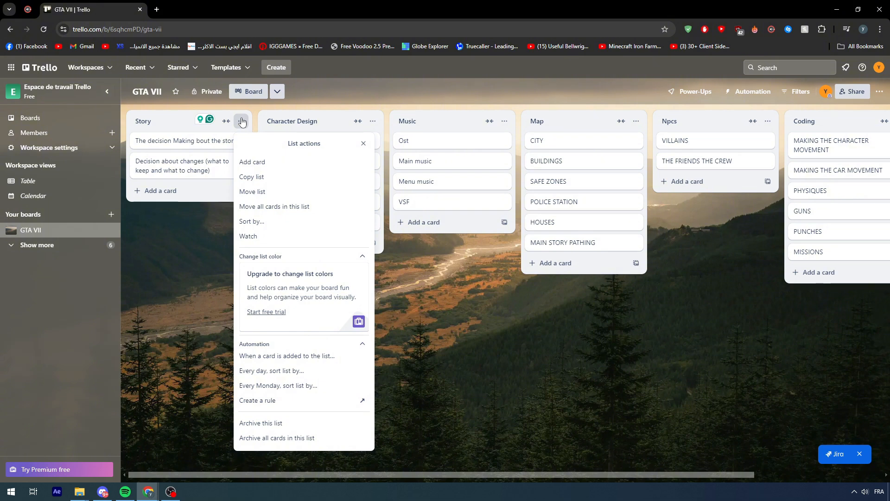
Examine the description, member and checklist options of the card "The decision Making bout the story", then close the card.
{"action": "left_click", "coordinate": [241, 121]}
{"action": "left_click", "coordinate": [226, 140]}
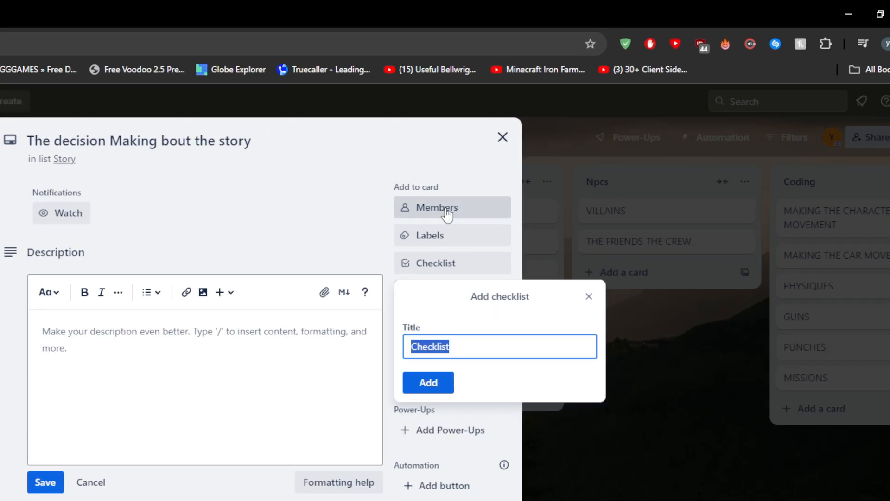
{"action": "left_click", "coordinate": [447, 212]}
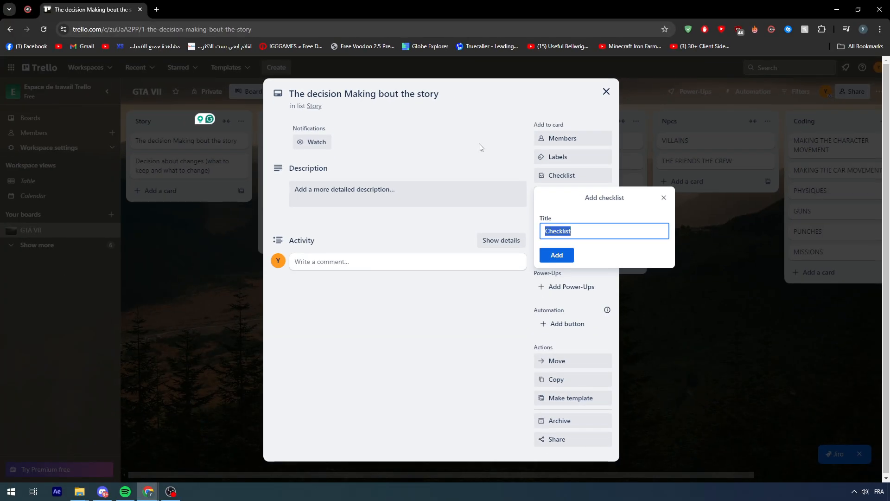
{"action": "left_click", "coordinate": [446, 209]}
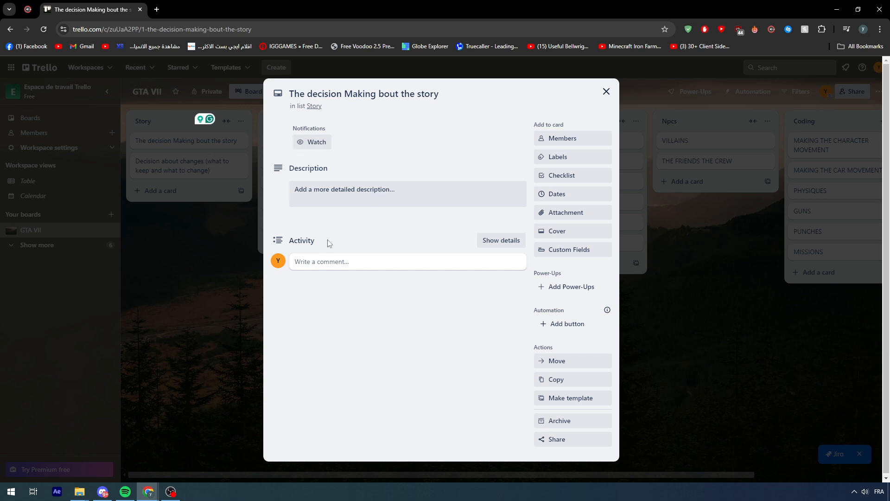
{"action": "left_click", "coordinate": [606, 91]}
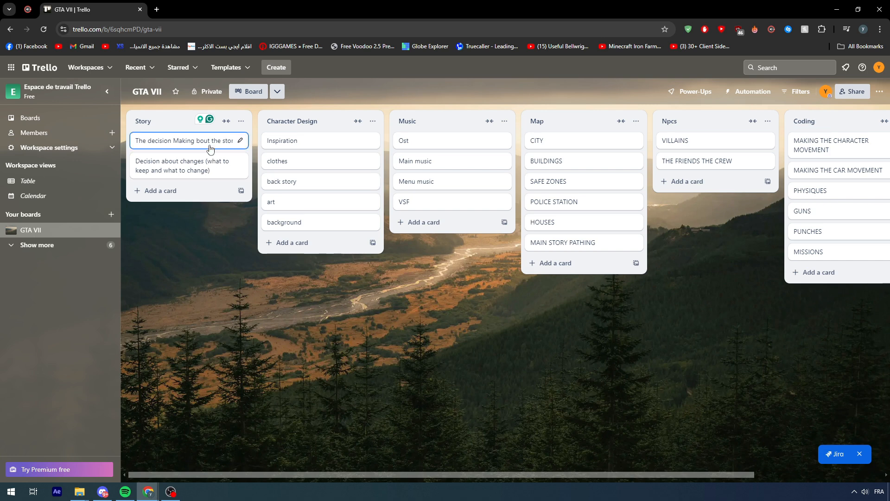
Reopen the card "The decision Making bout the story", view its description editor, and return to the board.
{"action": "left_click", "coordinate": [224, 141]}
{"action": "left_click", "coordinate": [347, 190]}
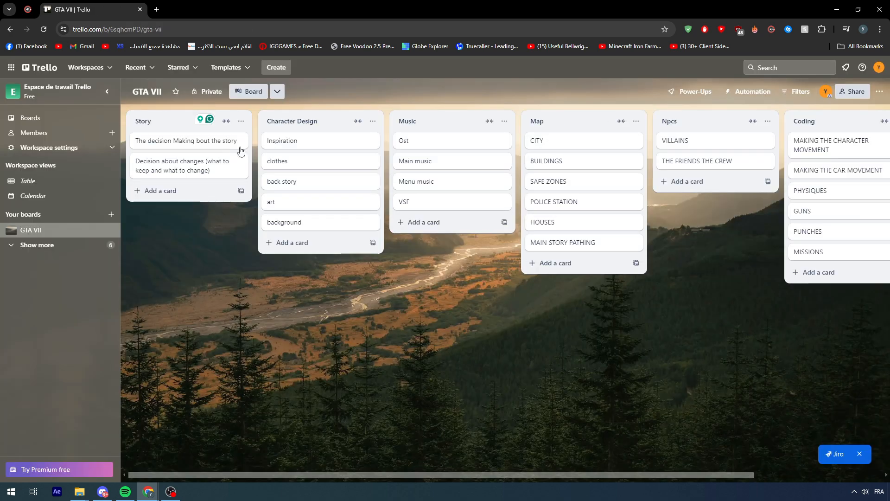
{"action": "left_click", "coordinate": [606, 90]}
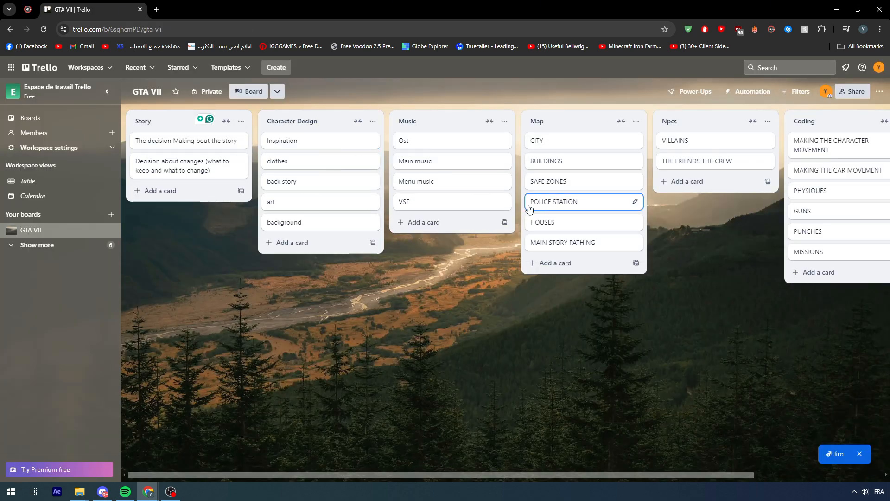